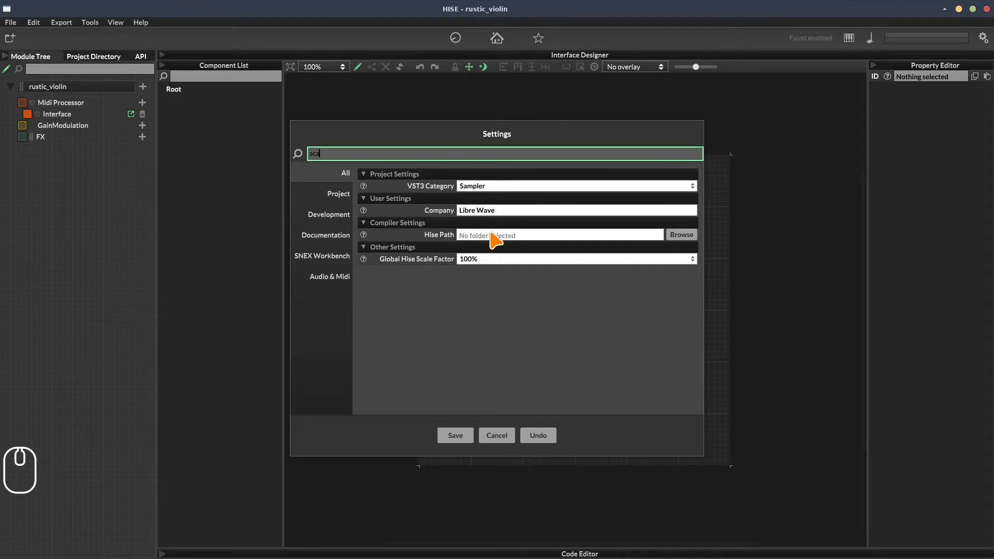
- Set the Global Hise Scale Factor to 125% and save the settings
click(489, 260)
click(484, 303)
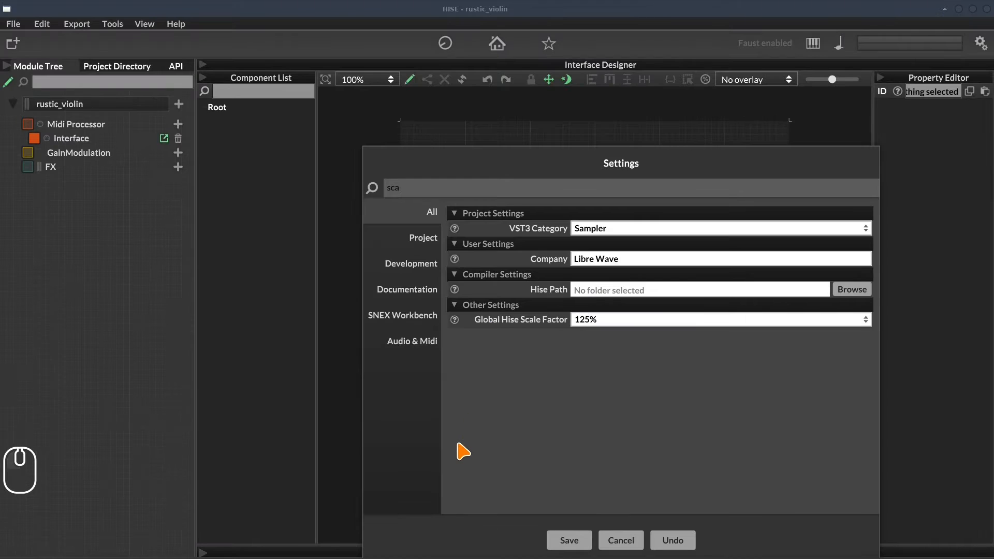
click(569, 540)
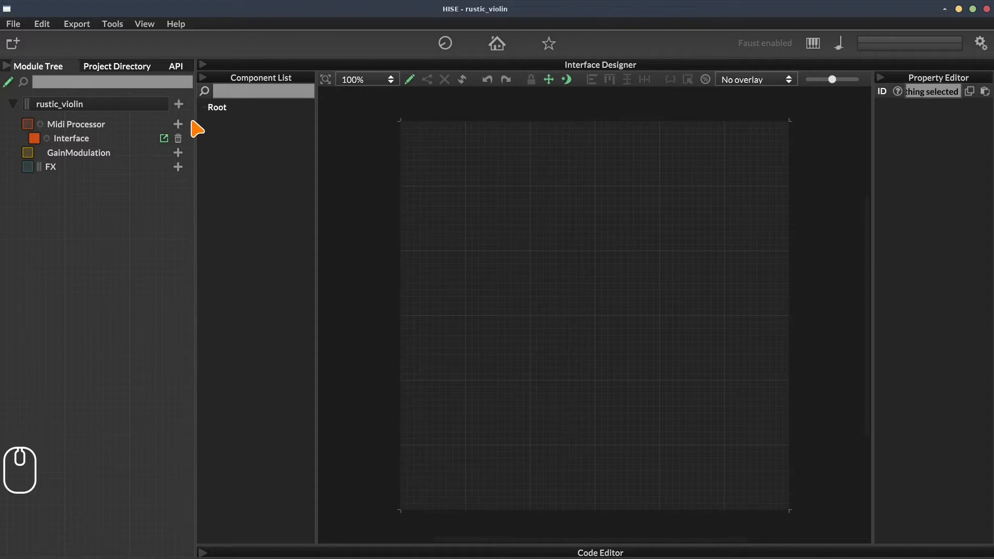
- Add a Container to the rustic_violin master module and rename it container0
click(179, 104)
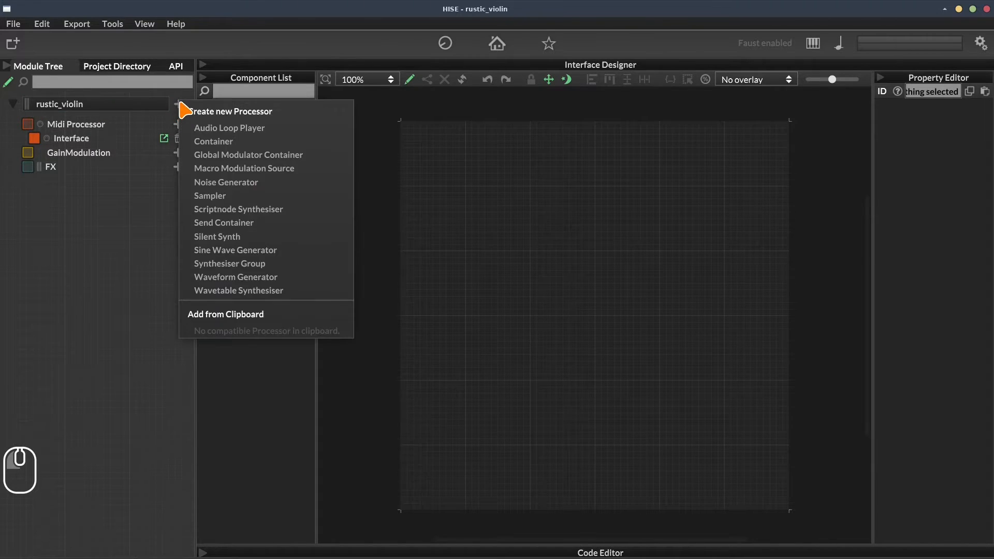
click(198, 139)
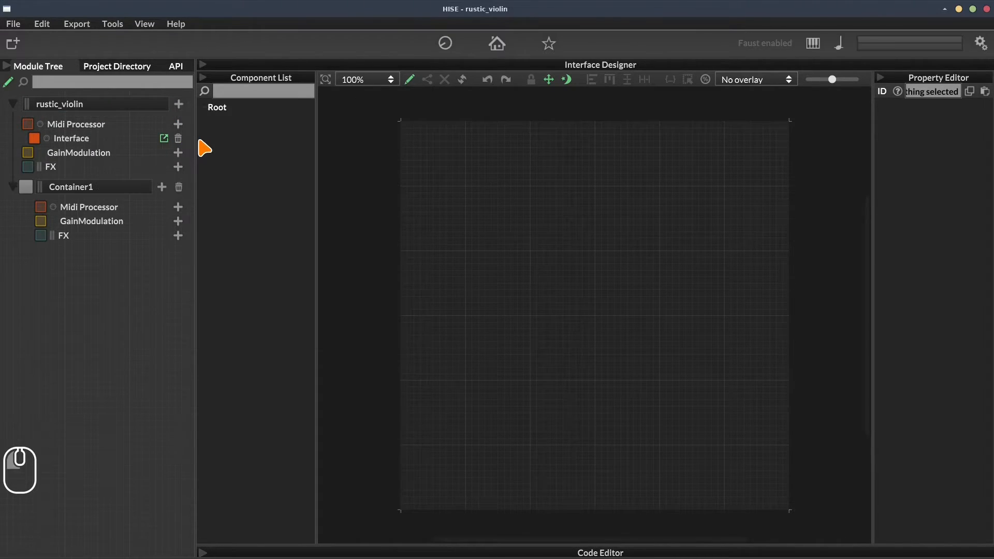
double_click(108, 189)
text(cont)
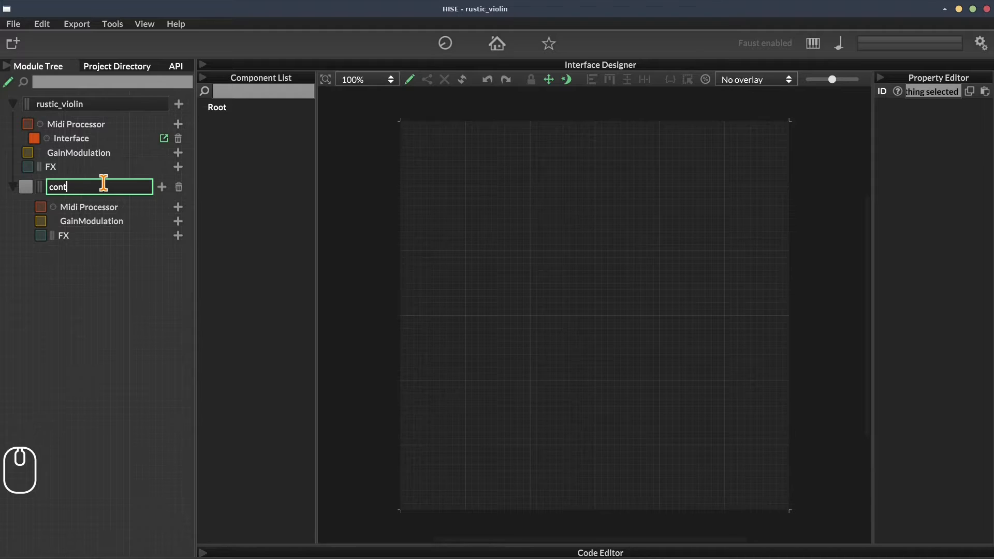
text(ainer0)
key(Return)
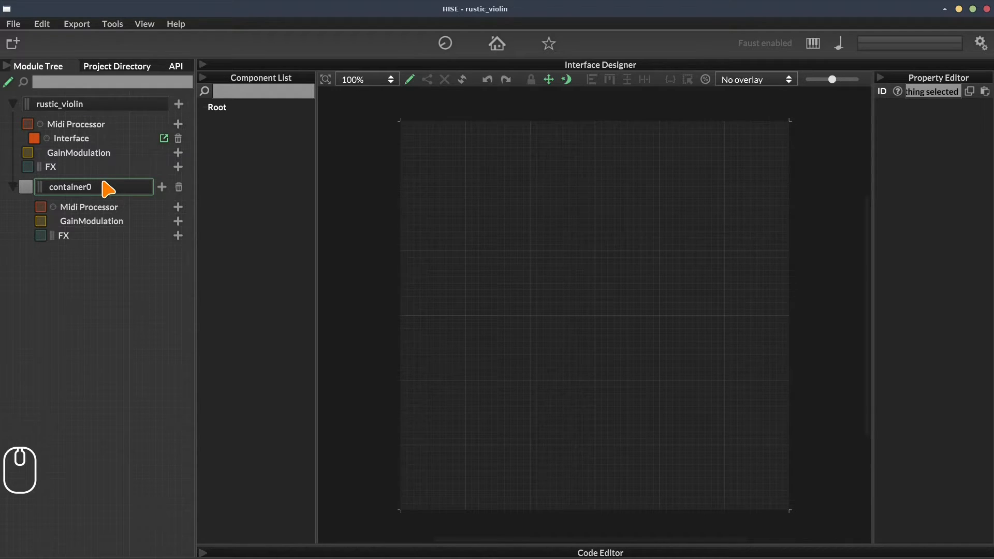
- Add a Simple Reverb to the FX chain of container0 and rename it simpleReverb
click(178, 235)
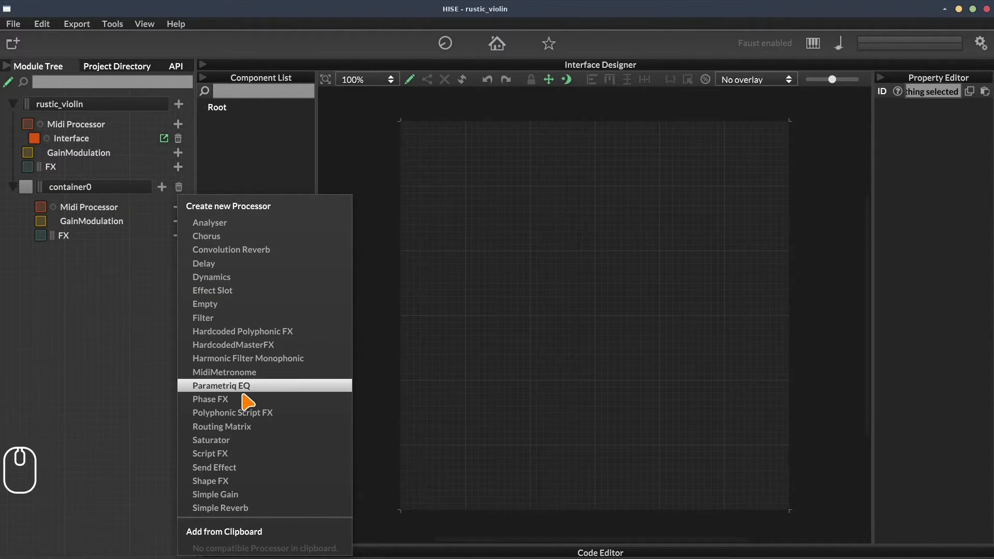
click(245, 506)
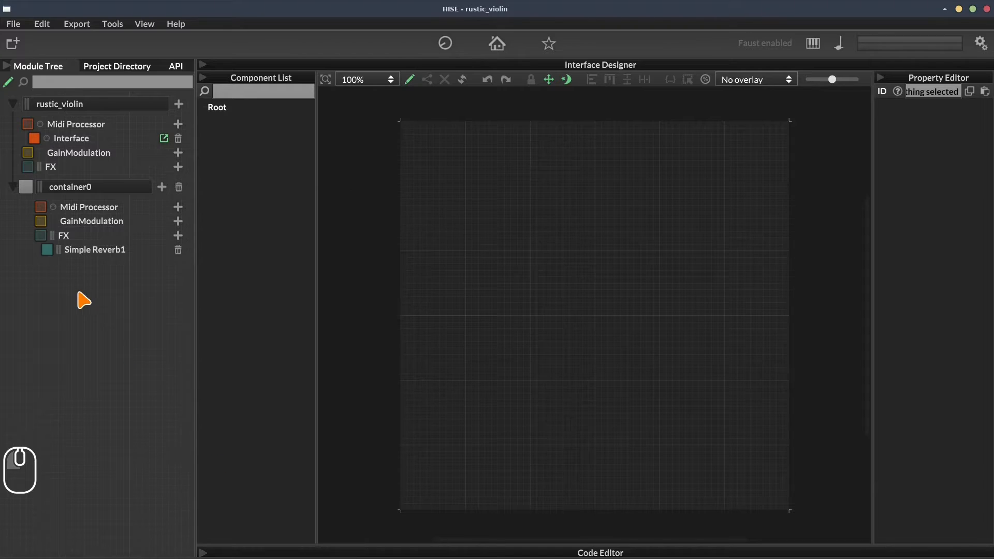
double_click(93, 251)
text(simpl)
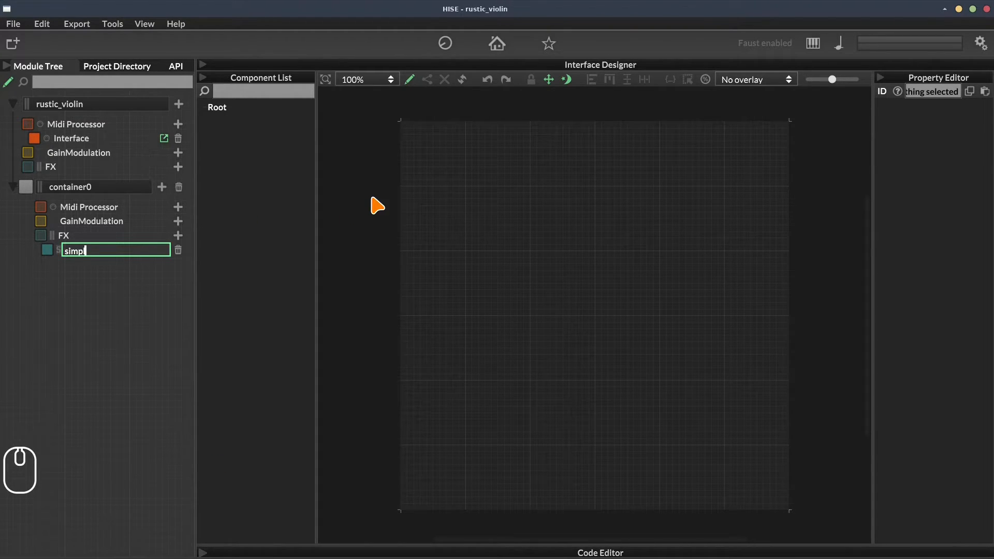
text(eReverb)
key(Return)
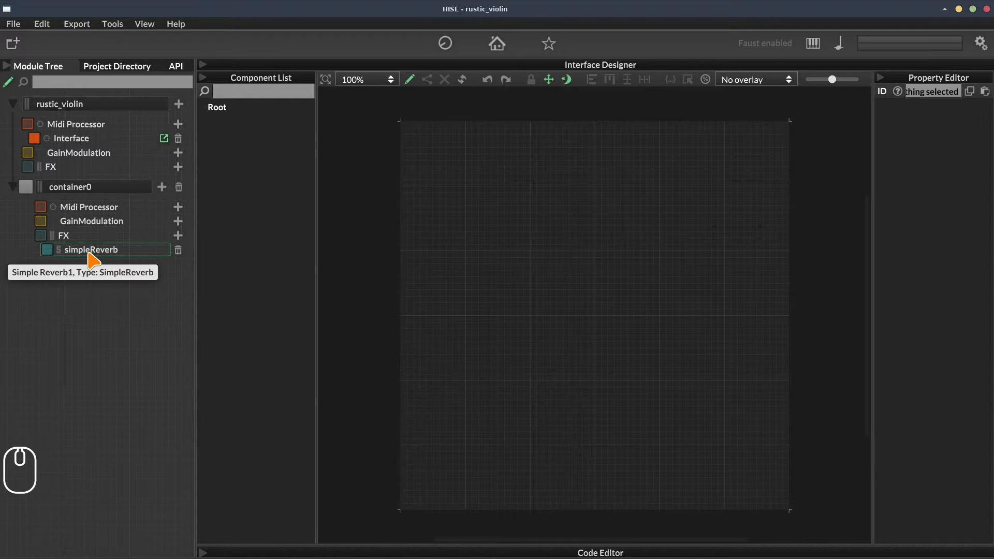
- Add three Sampler modules inside container0
click(164, 187)
click(183, 279)
click(163, 187)
click(183, 281)
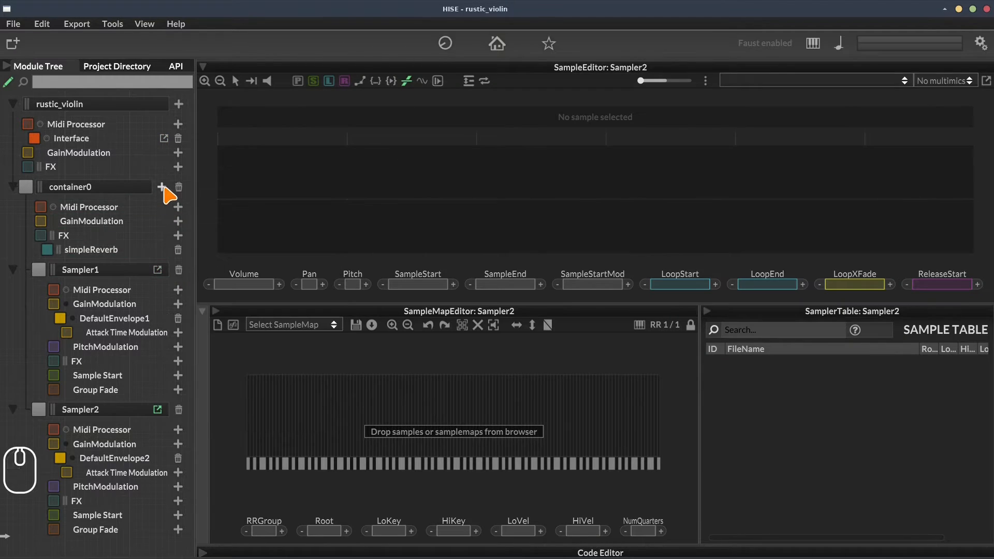
click(163, 187)
click(184, 282)
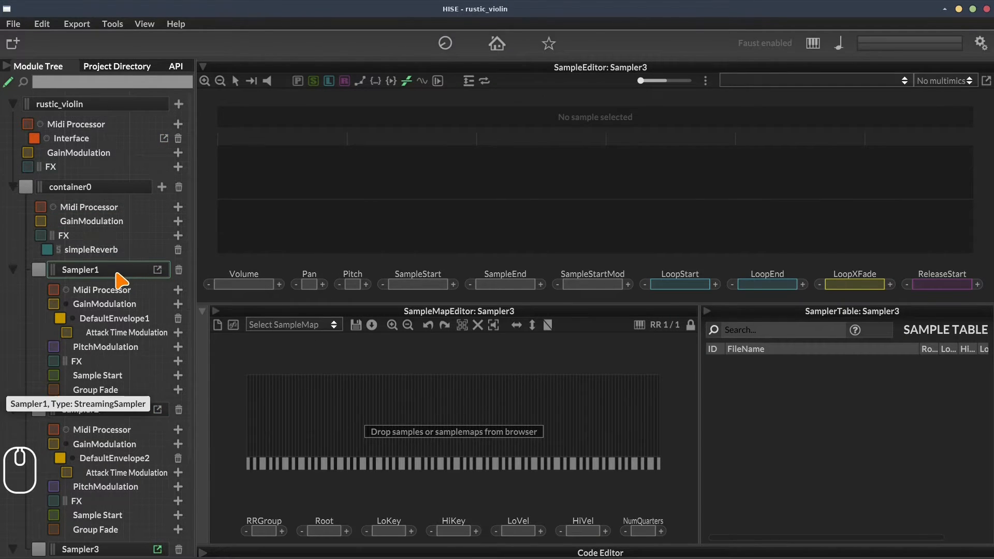
- Rename the three samplers in container0, in order, as sampler0, sampler1 and sampler2
double_click(100, 270)
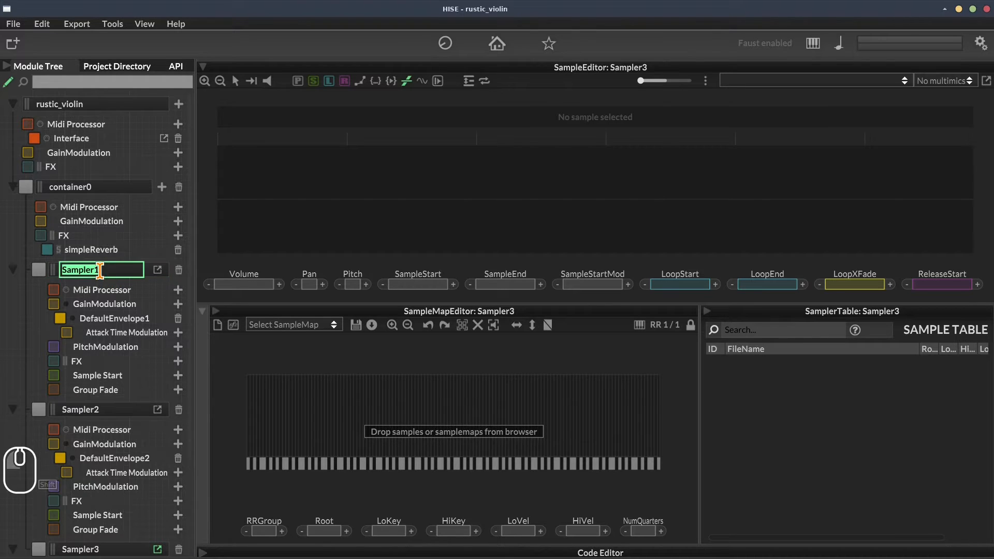
text(sampler0)
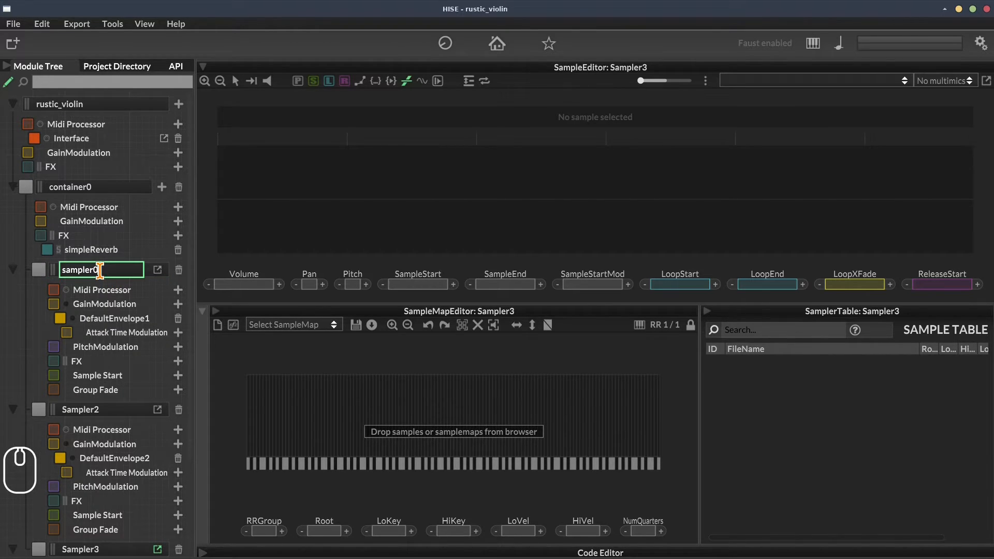
key(Return)
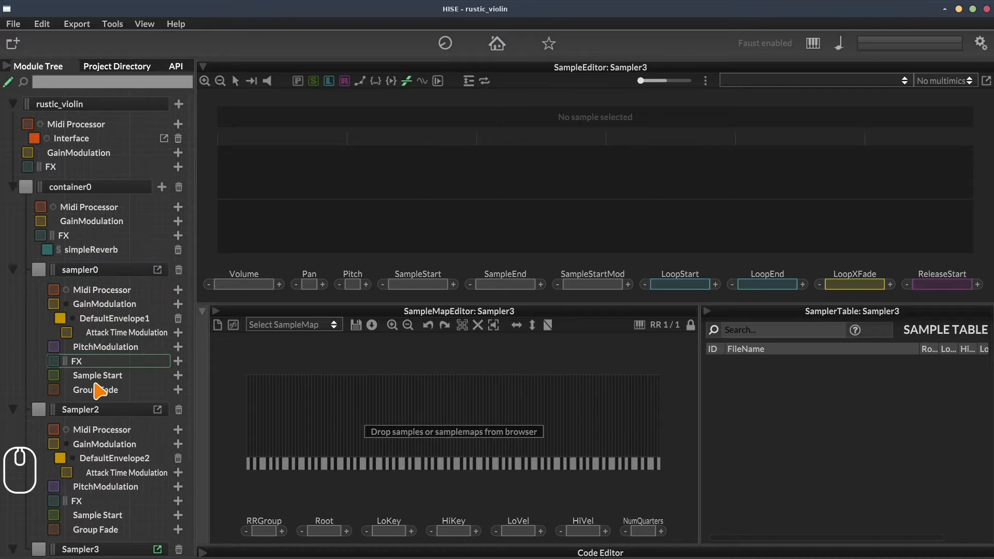
double_click(89, 409)
text(sampler1)
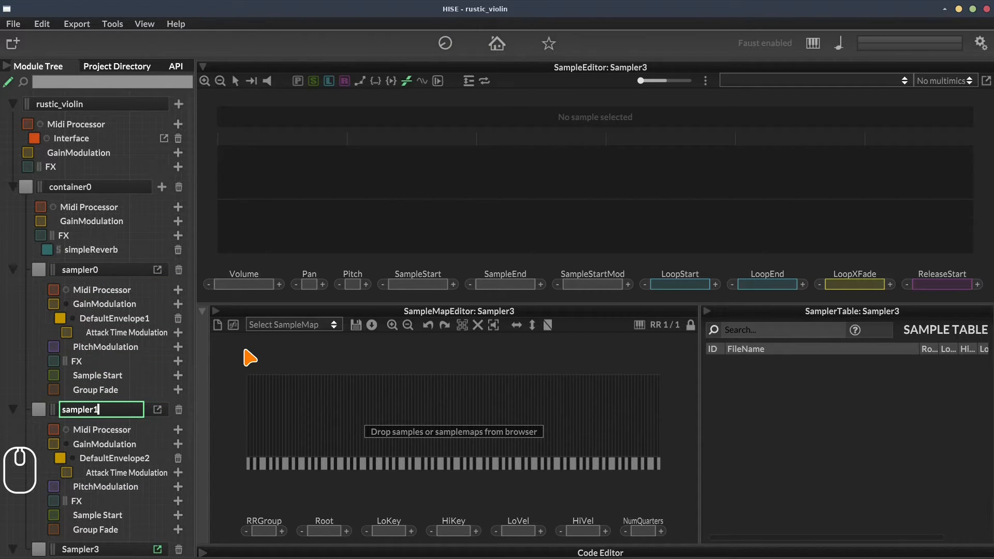
key(Return)
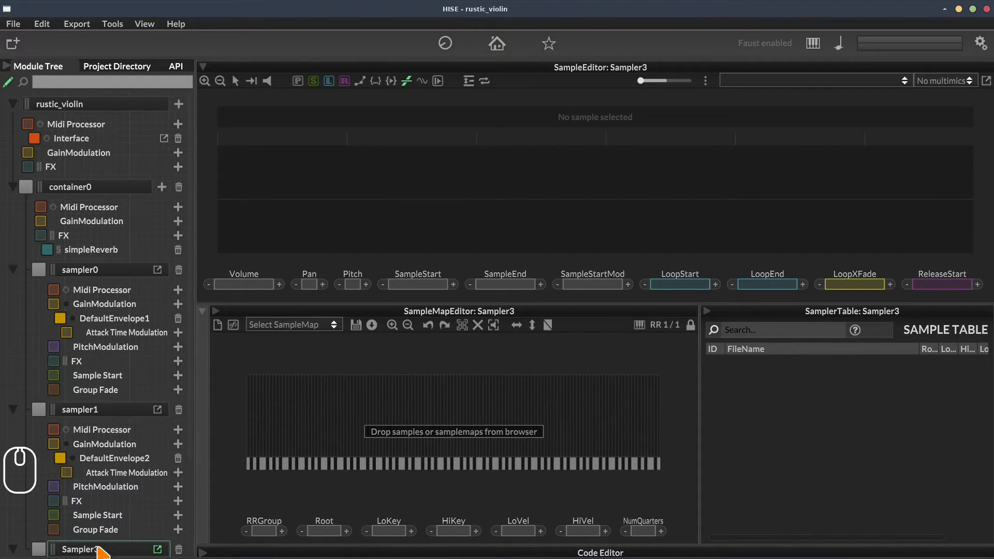
scroll(191, 352, down, 5)
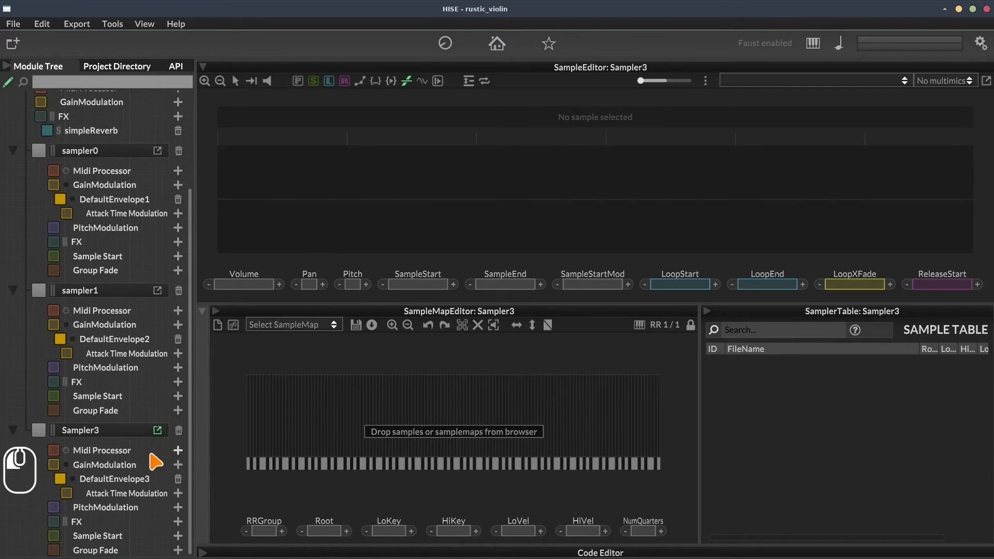
double_click(93, 431)
text(sampler2)
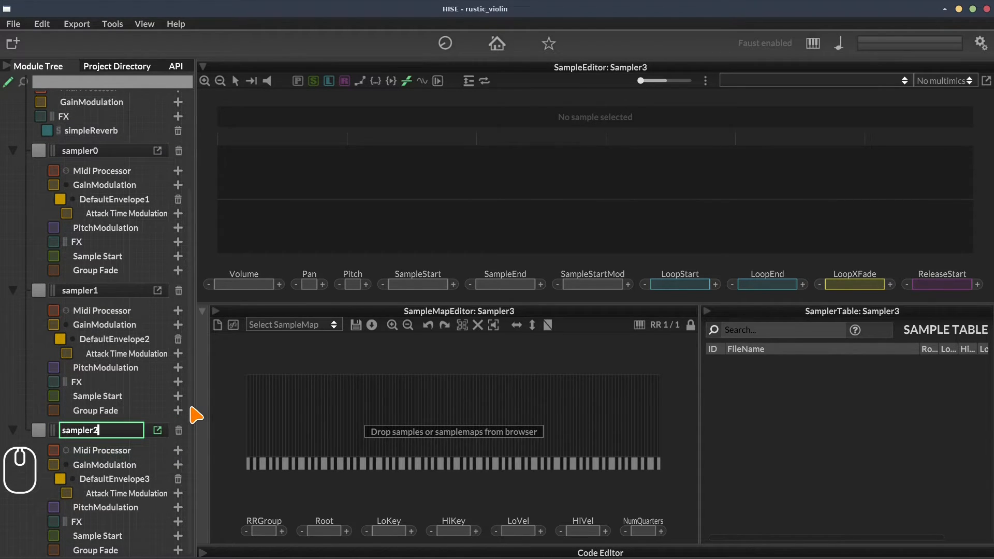
key(Return)
- Replace the default envelope in sampler0's GainModulation chain with an AHDSR Envelope
scroll(201, 354, up, 5)
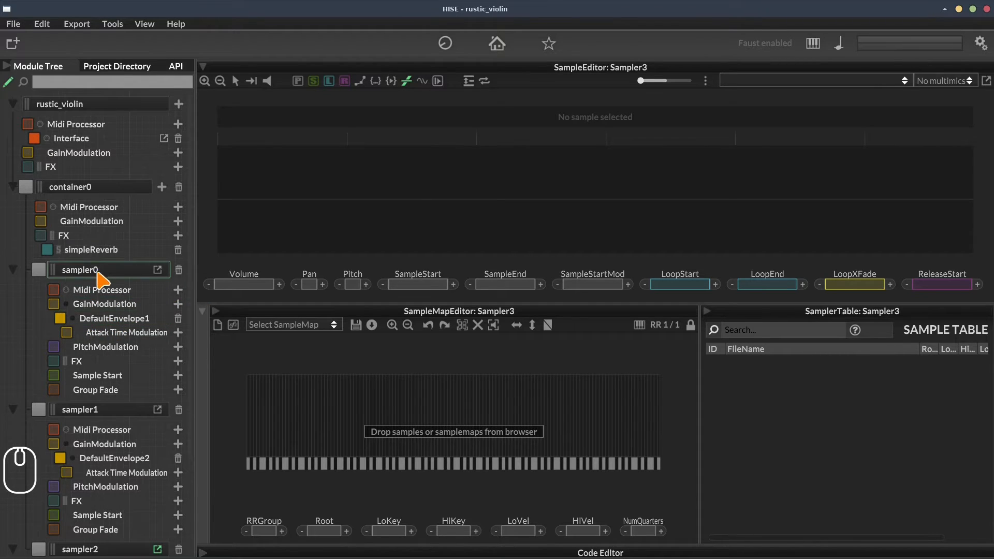
click(178, 319)
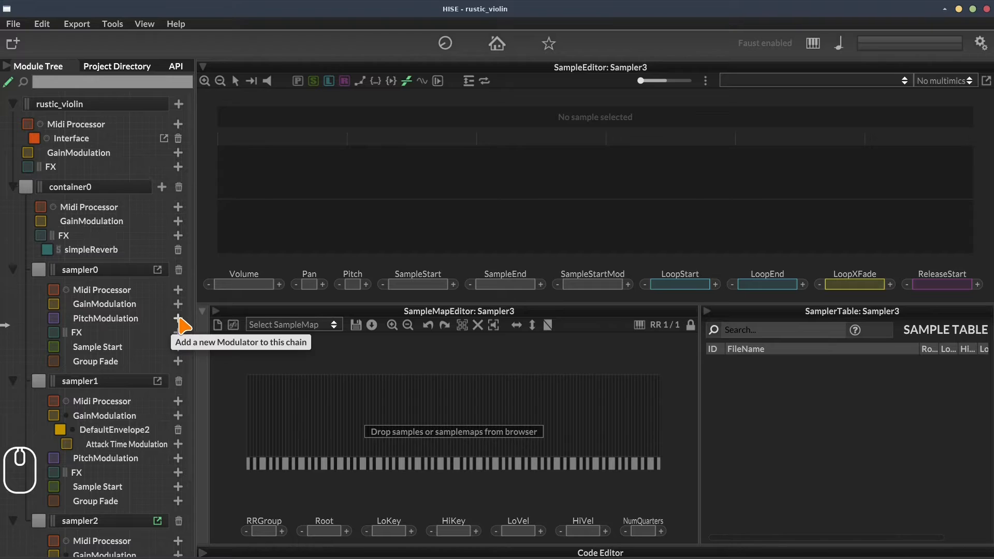
click(179, 318)
mouse_move(213, 261)
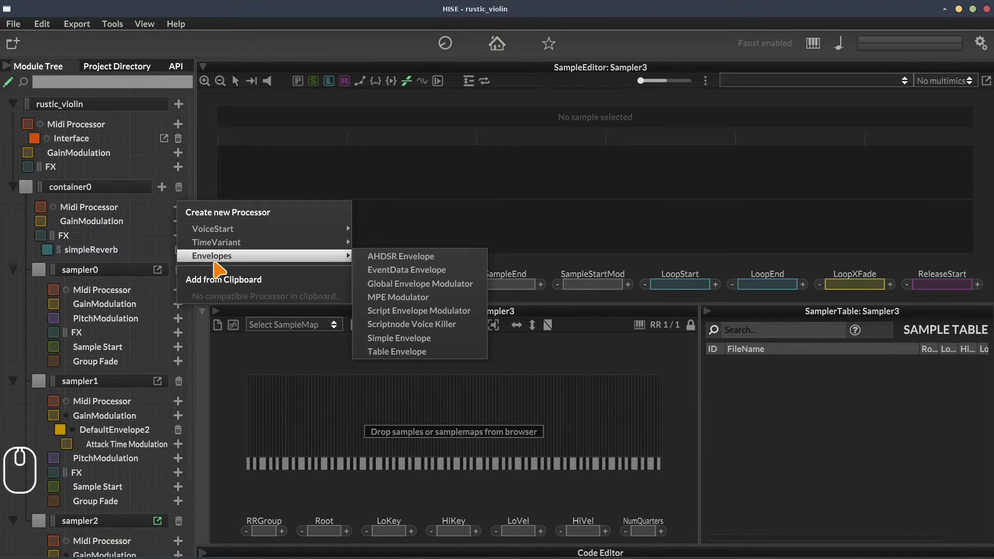
click(382, 259)
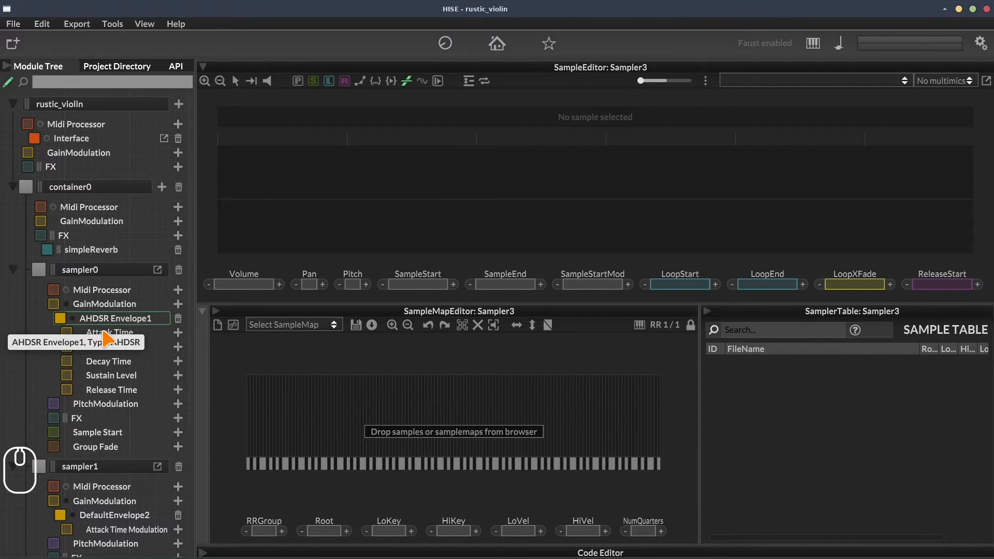
- Open the editor of sampler0 and show its gain modulation chain with the AHDSR envelope
click(103, 270)
click(106, 318)
double_click(106, 318)
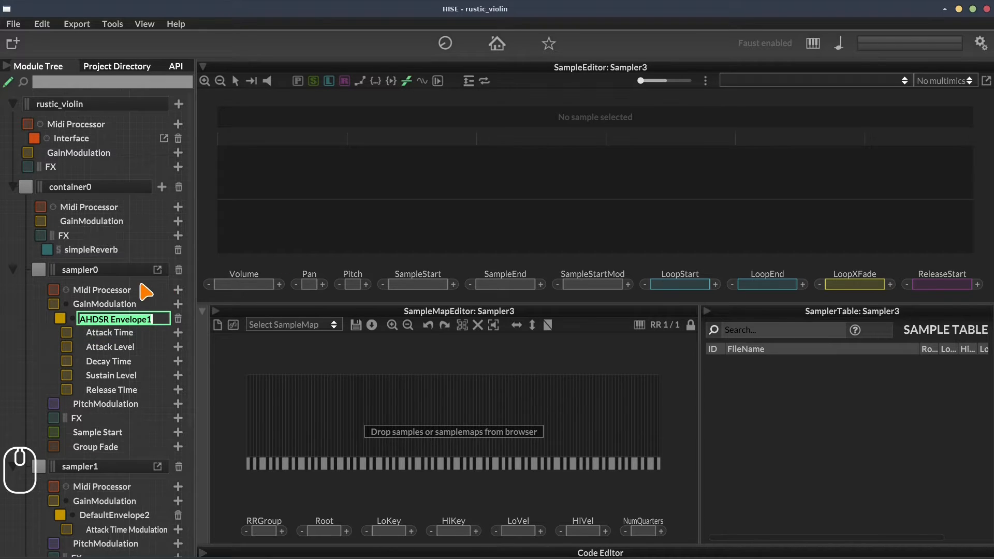
double_click(121, 273)
click(312, 107)
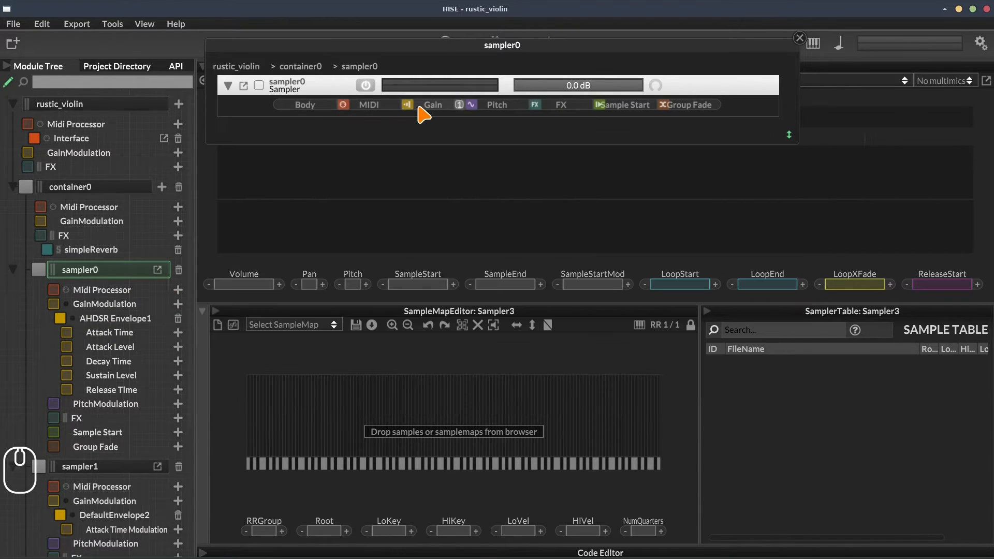
click(430, 105)
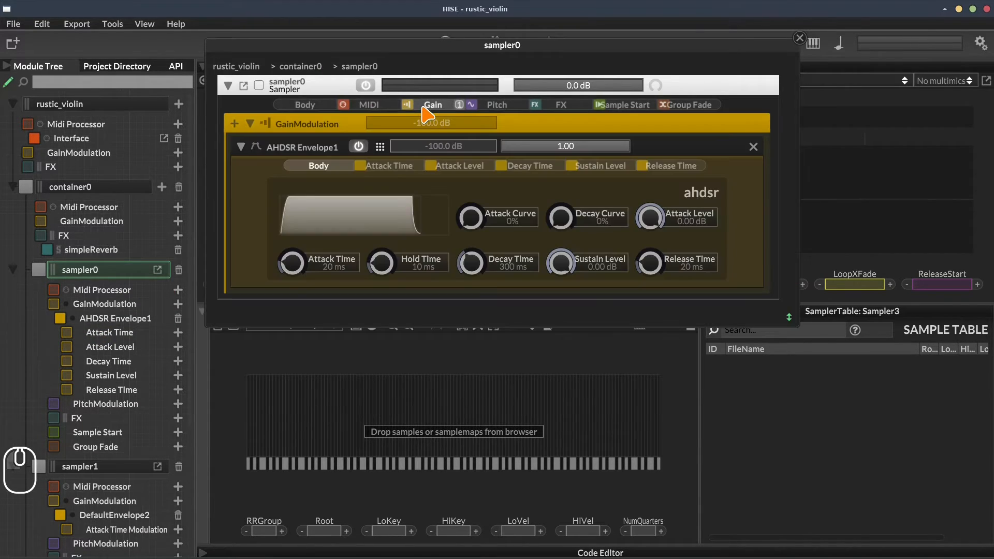
- Rename sampler0's AHDSR envelope as sampler0GainAhdsr
double_click(301, 148)
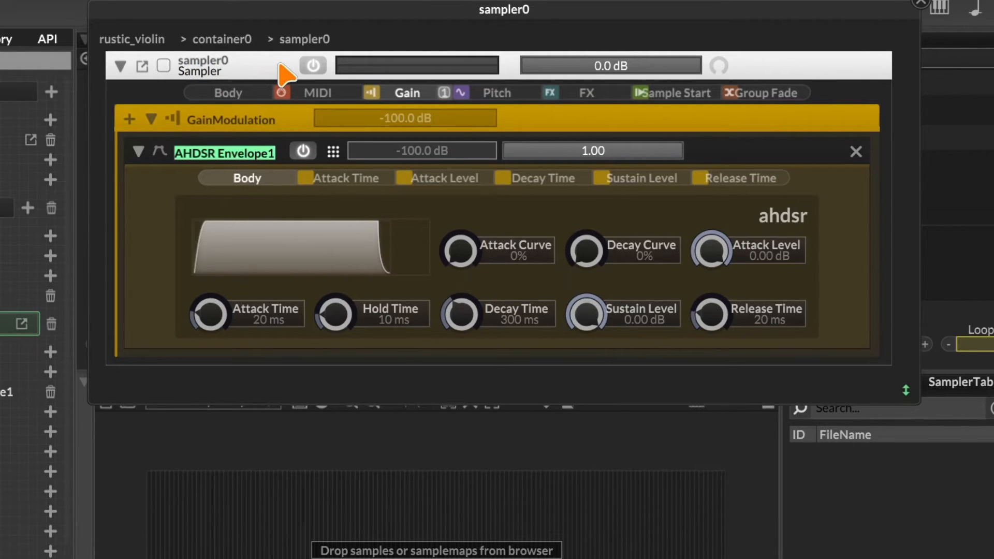
text(sampler)
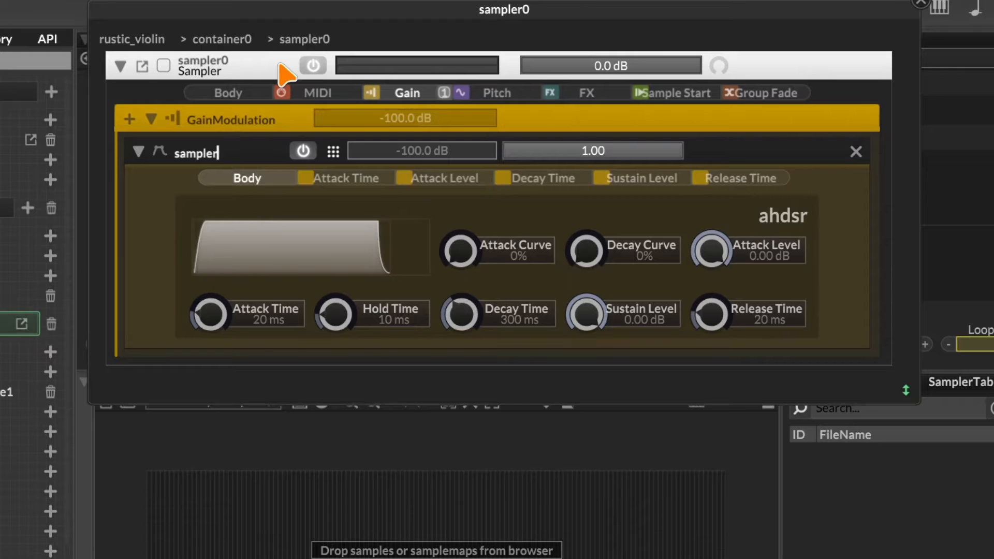
text(0)
text(Gain)
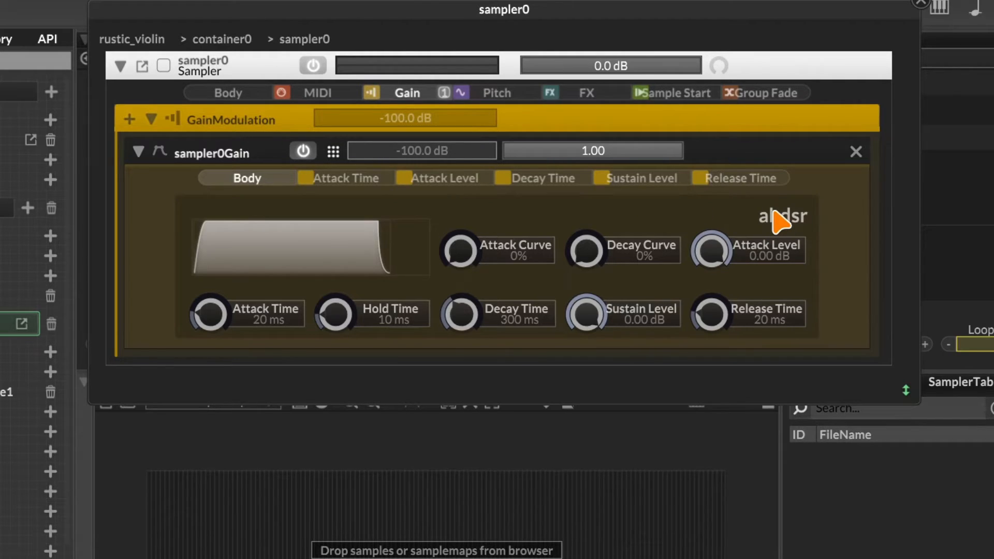
text(Ahdsr)
key(Return)
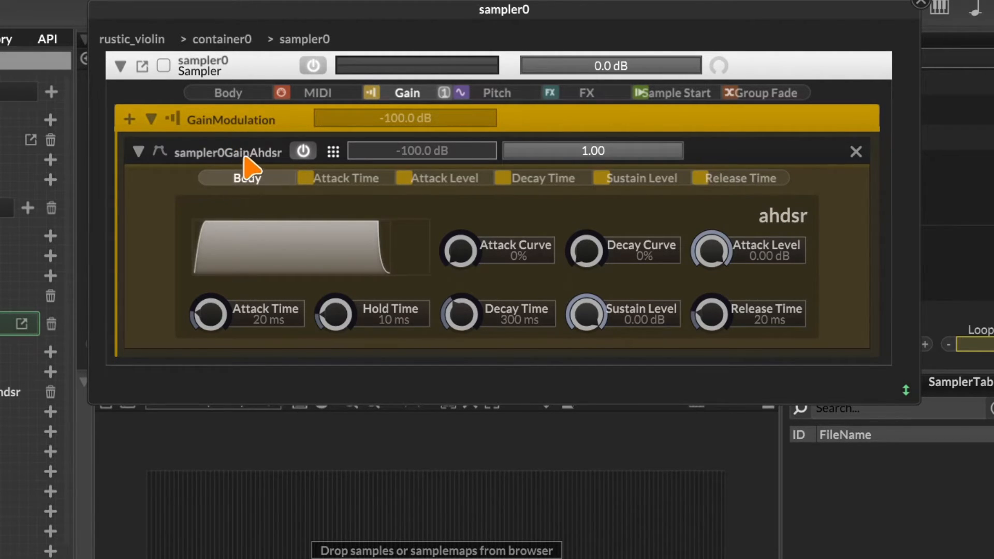
double_click(277, 153)
click(280, 154)
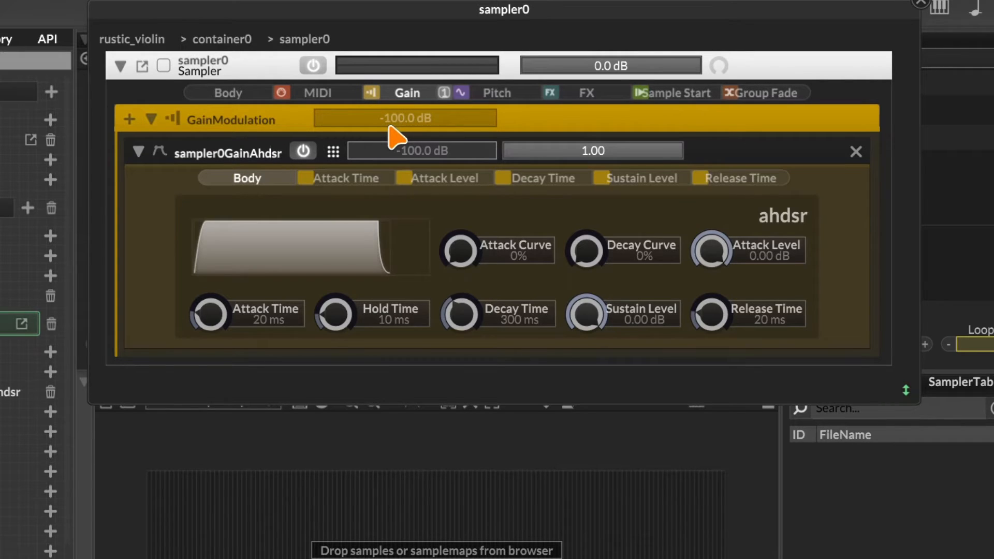
text(0)
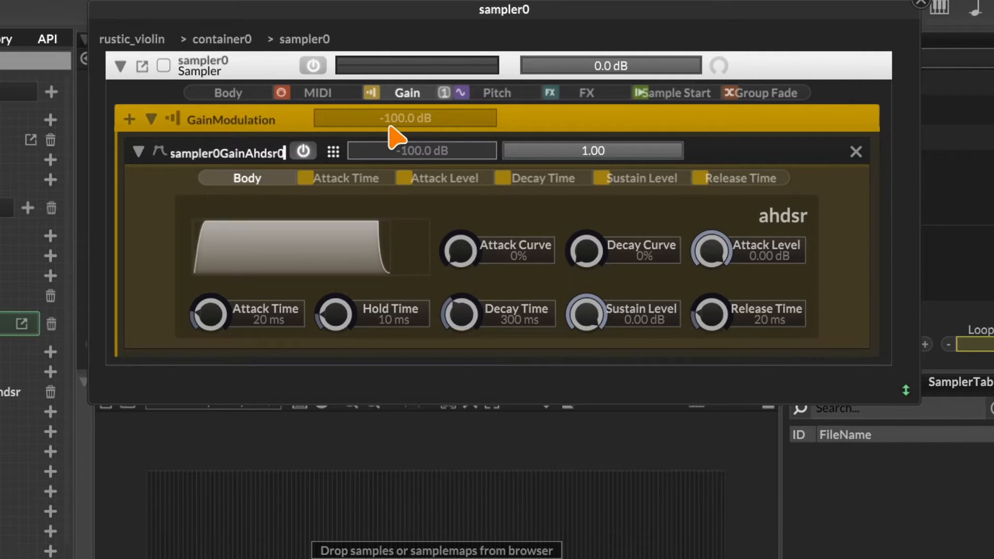
key(BackSpace)
key(Return)
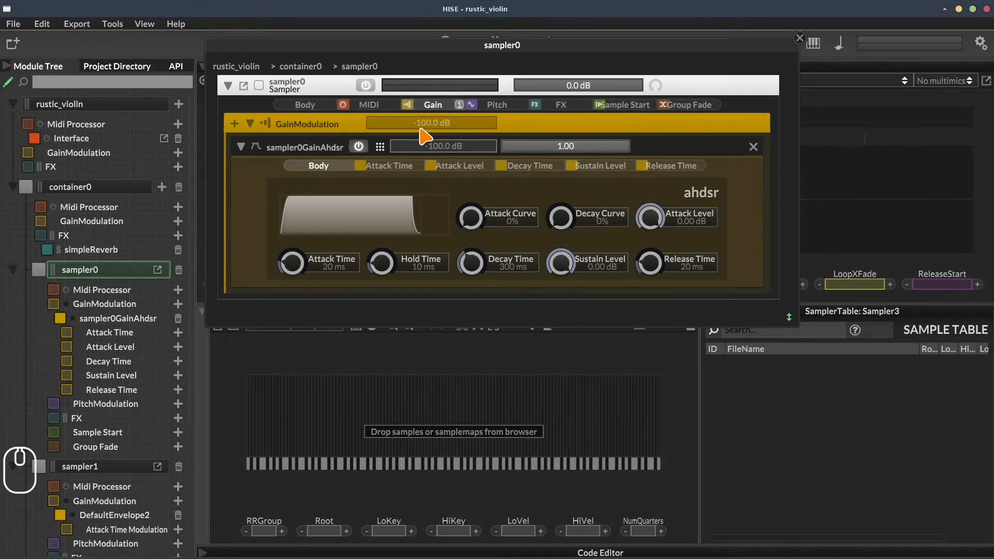
- Add a Random Modulator to the Attack Time chain of sampler0GainAhdsr and set its intensity to 0.15
click(388, 166)
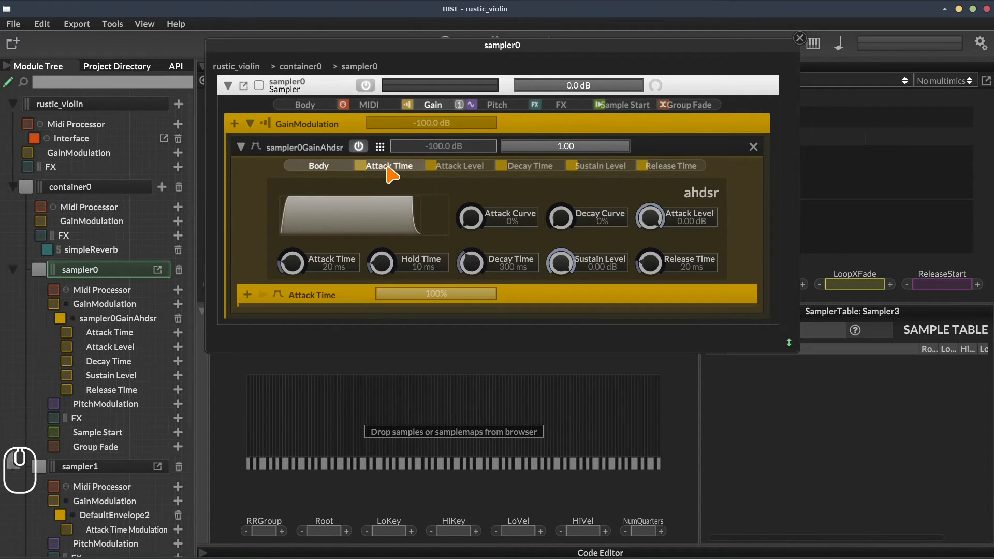
click(247, 294)
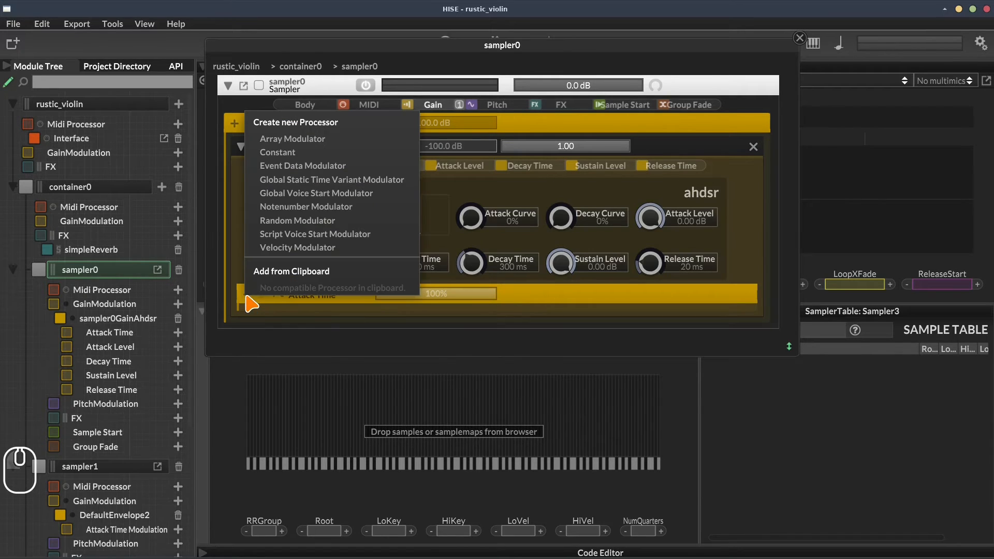
click(299, 221)
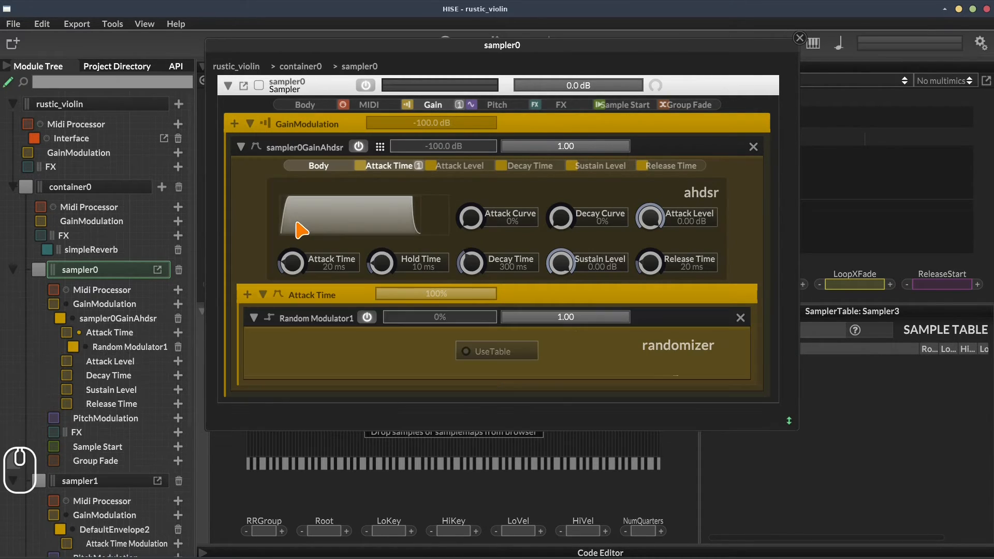
drag(624, 321, 522, 321)
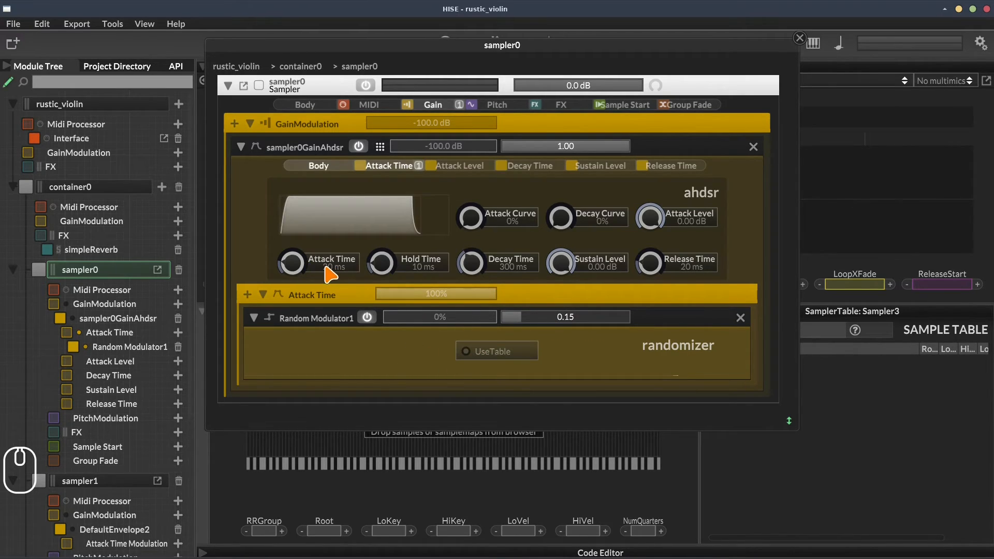
- Rename the attack time's random modulator as sampler0GainAhdsrAttackRandom
double_click(313, 318)
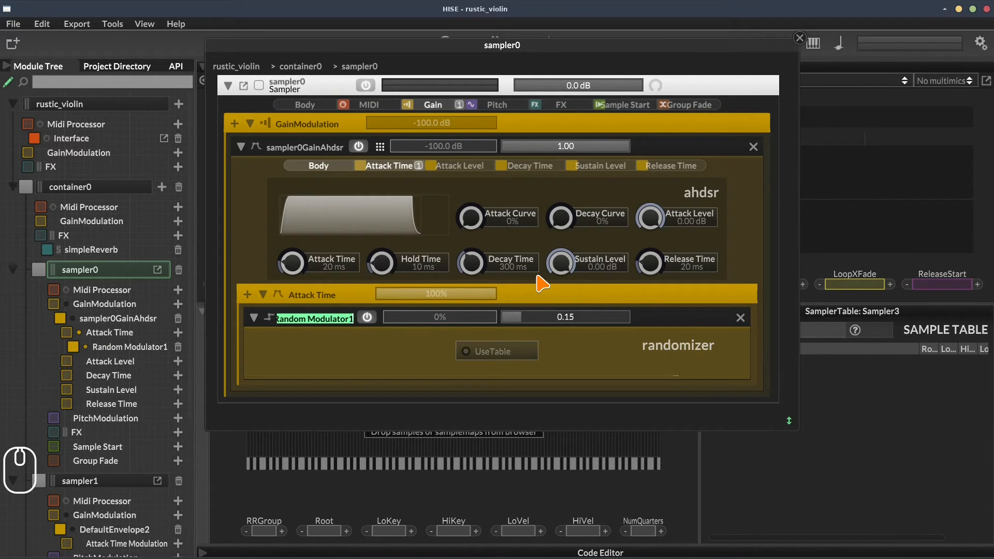
text(sampler)
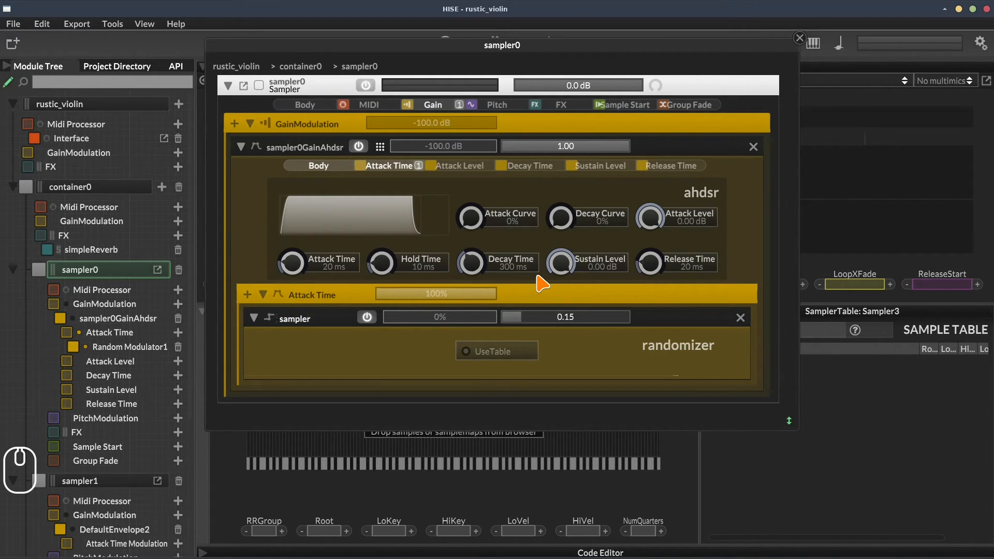
text(0GainAhdsrAttackRandom)
key(Return)
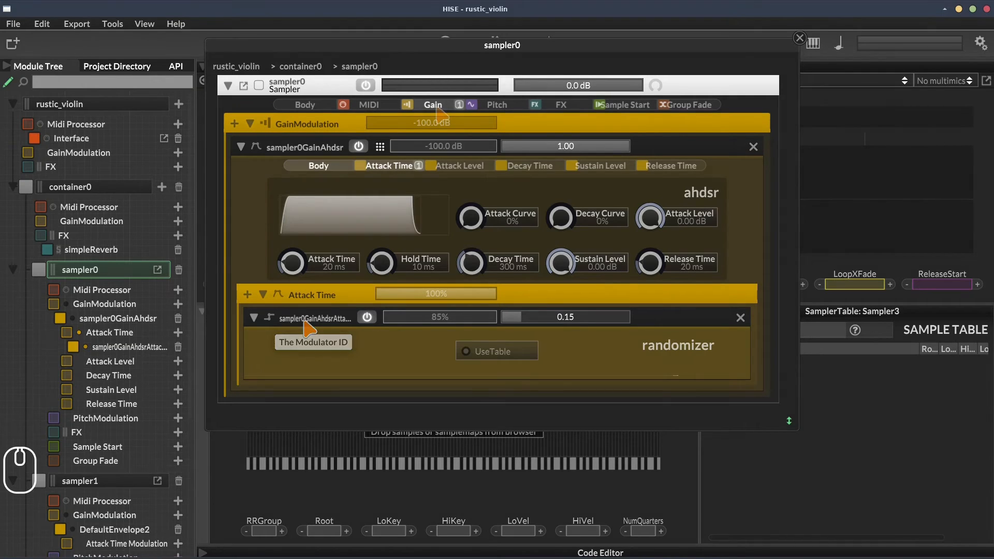
- Collapse sampler0GainAhdsr and add a time-variant Midi Controller to sampler0's GainModulation chain
click(241, 148)
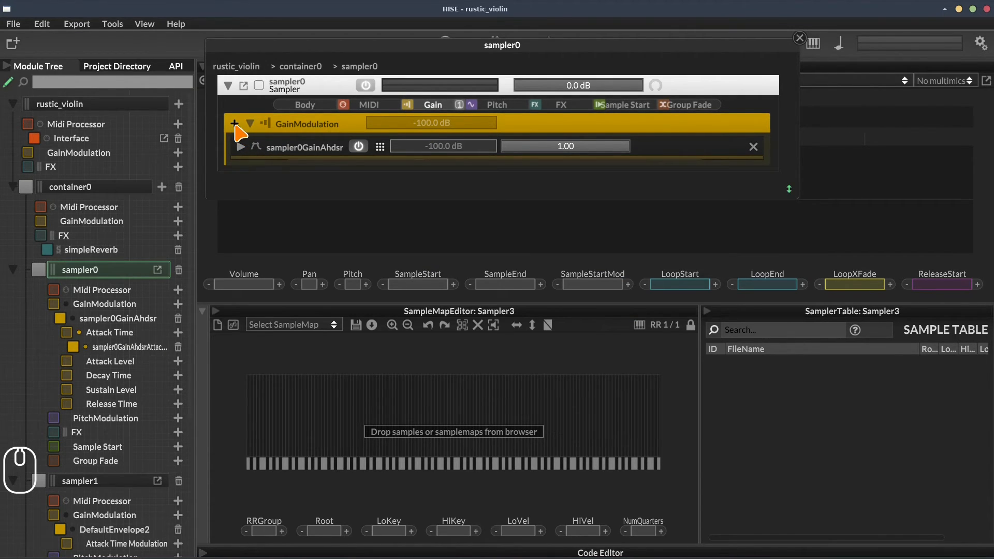
click(234, 123)
mouse_move(298, 169)
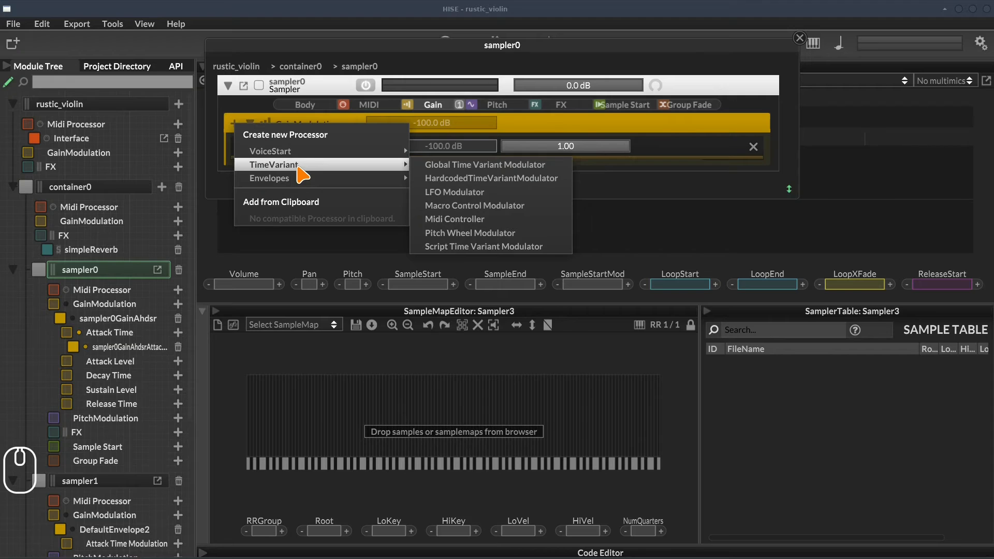
click(455, 218)
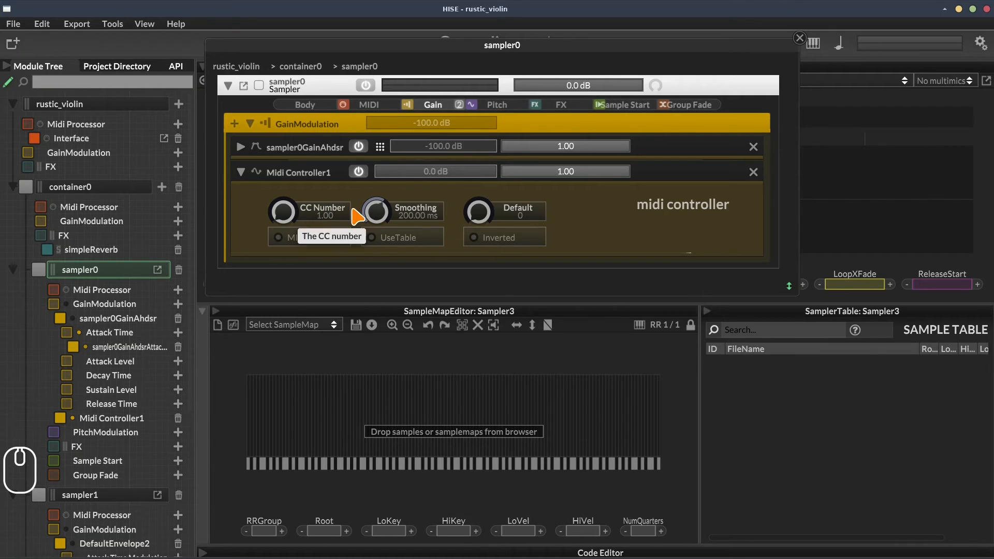
- Rename sampler0's new MIDI controller modulator as sampler0GainCc0
double_click(300, 174)
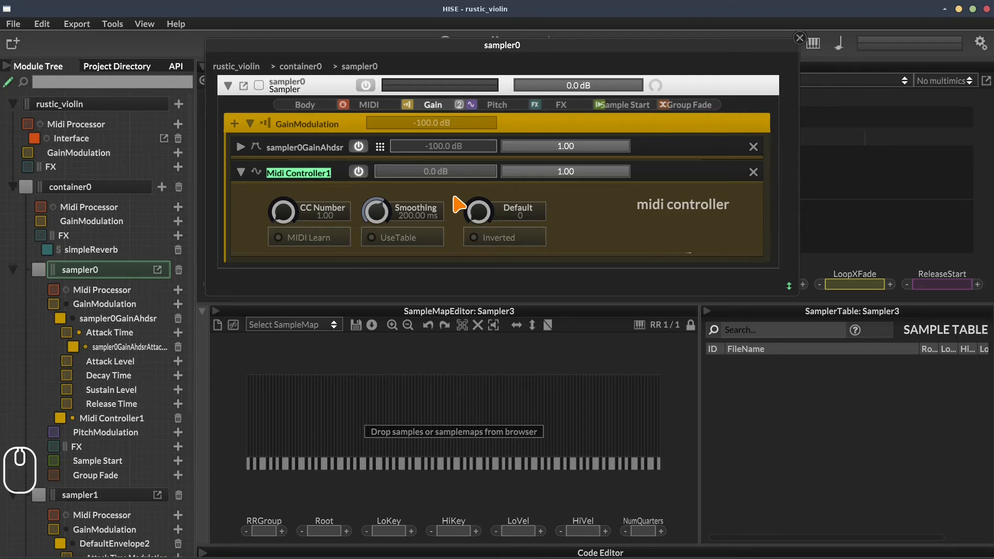
text(sampler0)
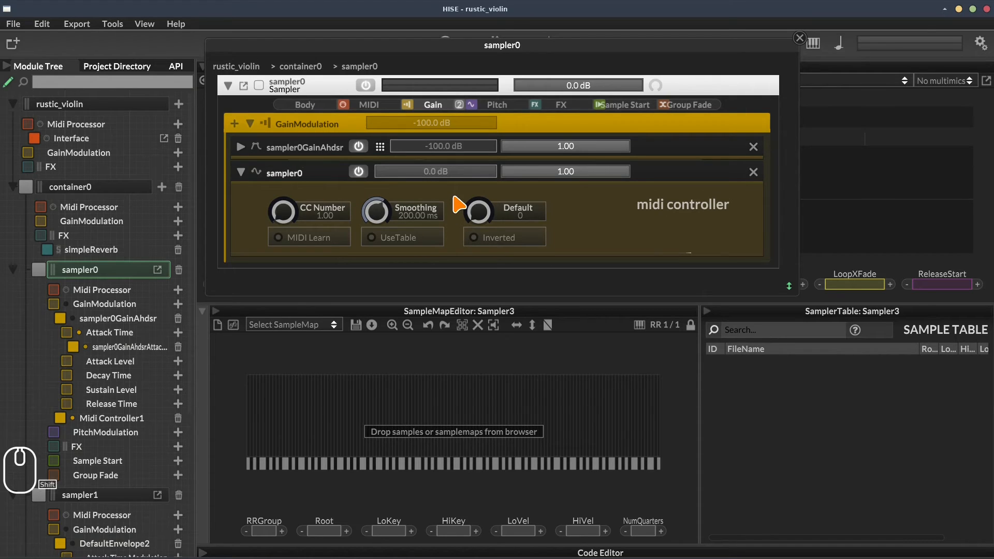
text(GainCc0)
key(Return)
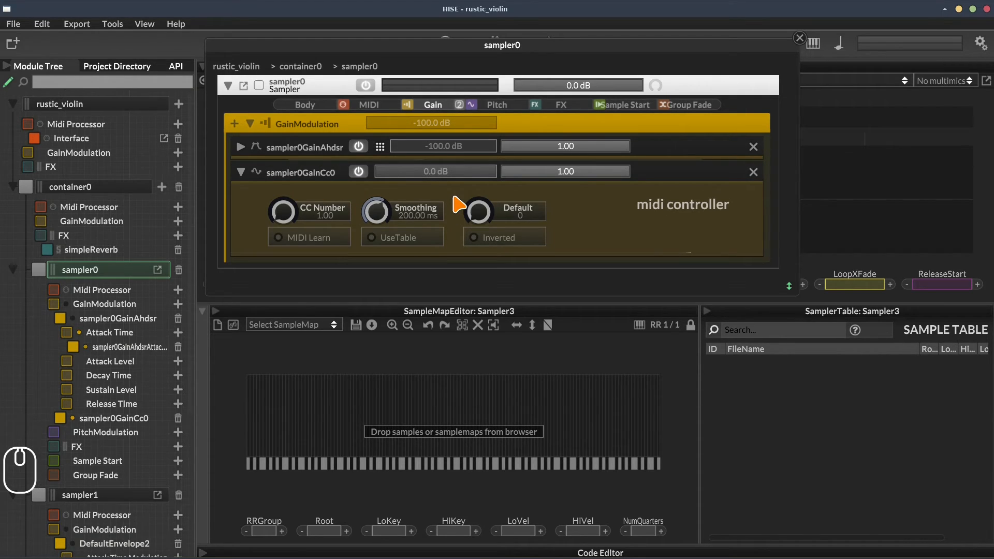
- Add a time-variant Pitch Wheel Modulator to sampler0's PitchModulation chain and set its intensity to 2 st
click(453, 108)
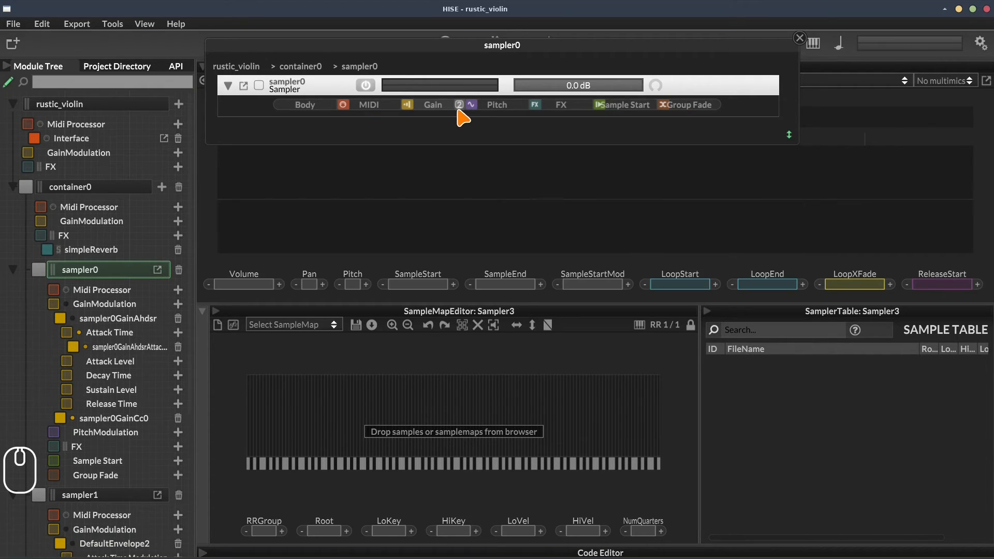
click(497, 106)
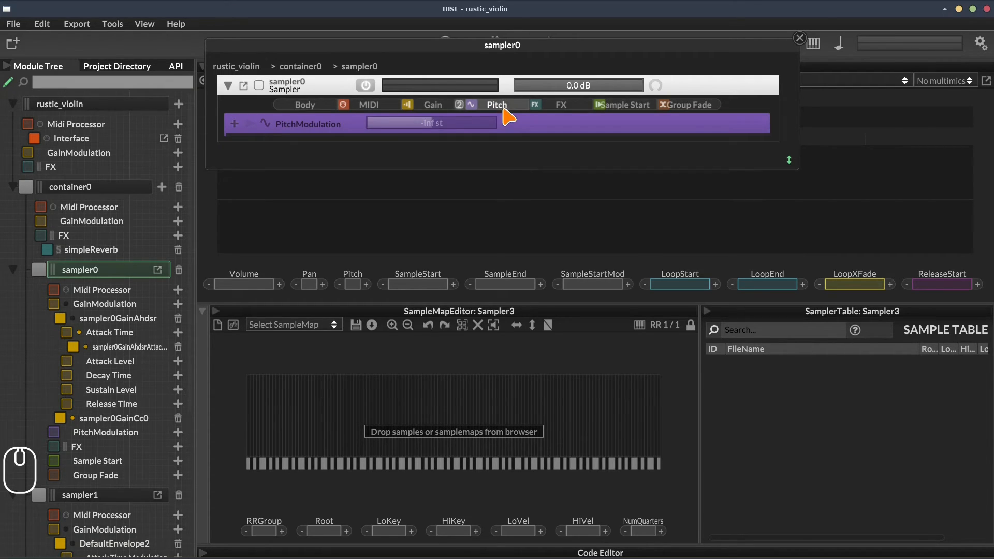
click(234, 124)
mouse_move(313, 166)
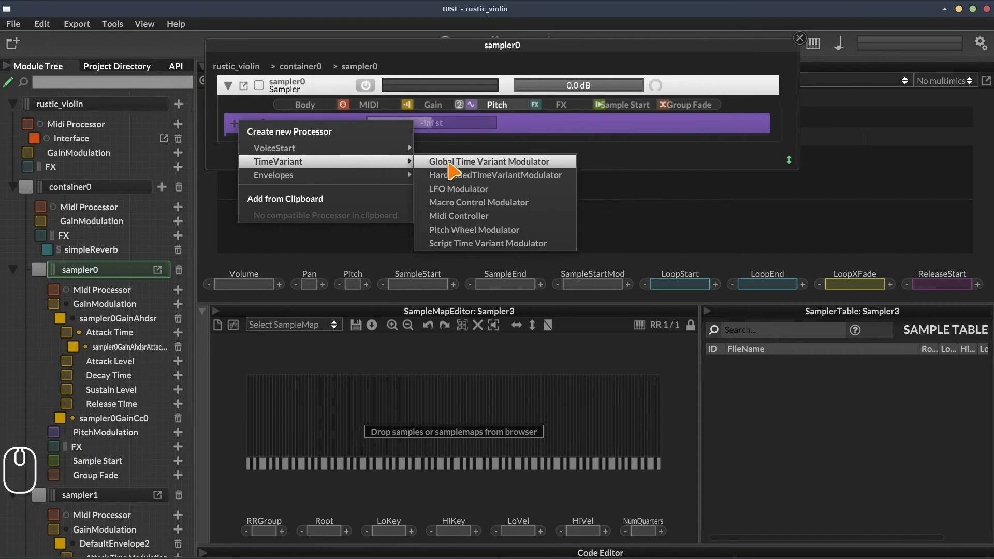
click(484, 237)
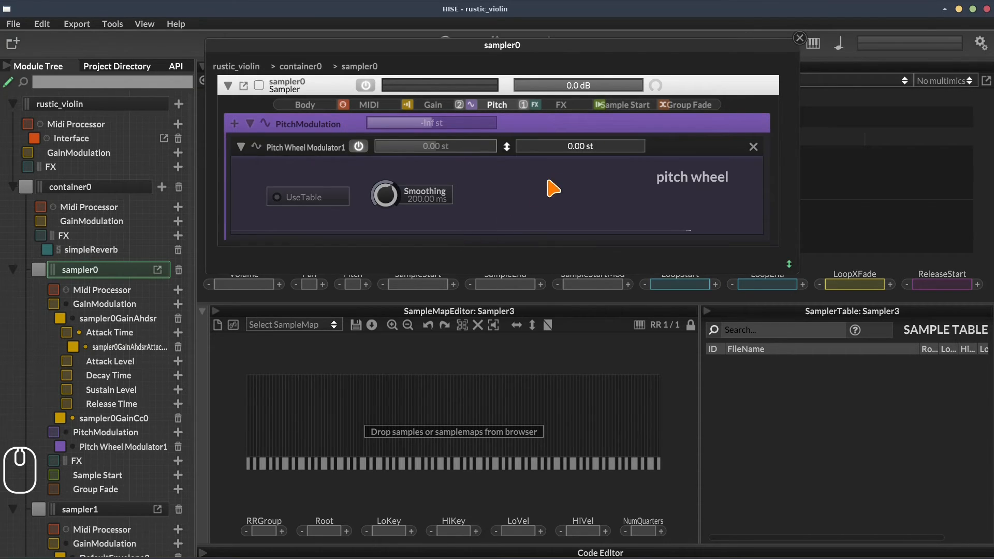
click(581, 150)
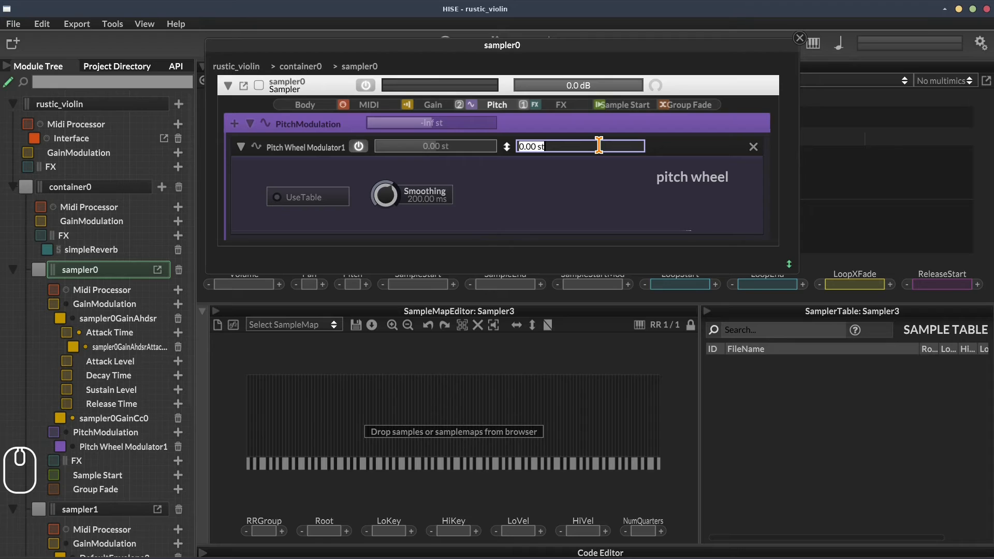
text(2)
key(Return)
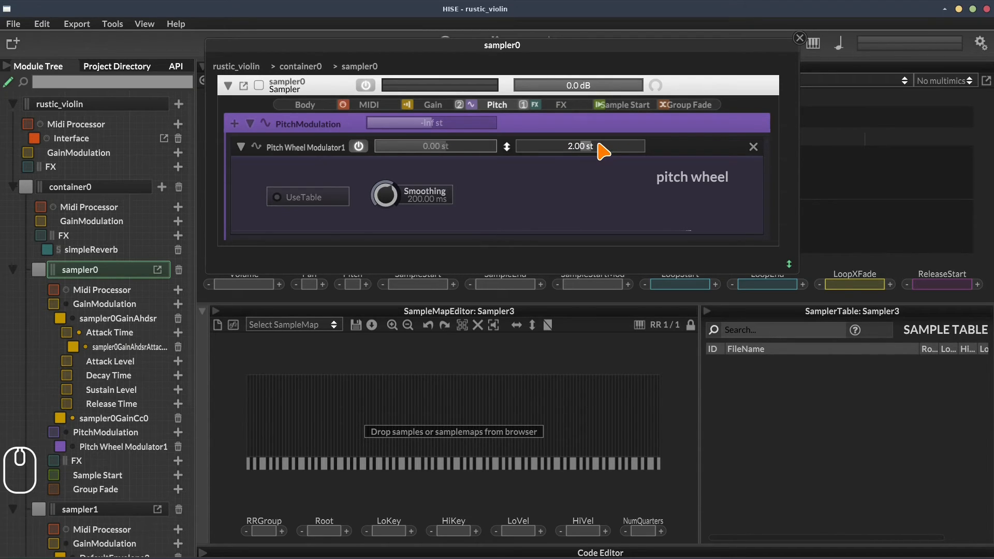
- Rename sampler0's pitch wheel modulator as sampler0PitchWheel
double_click(321, 149)
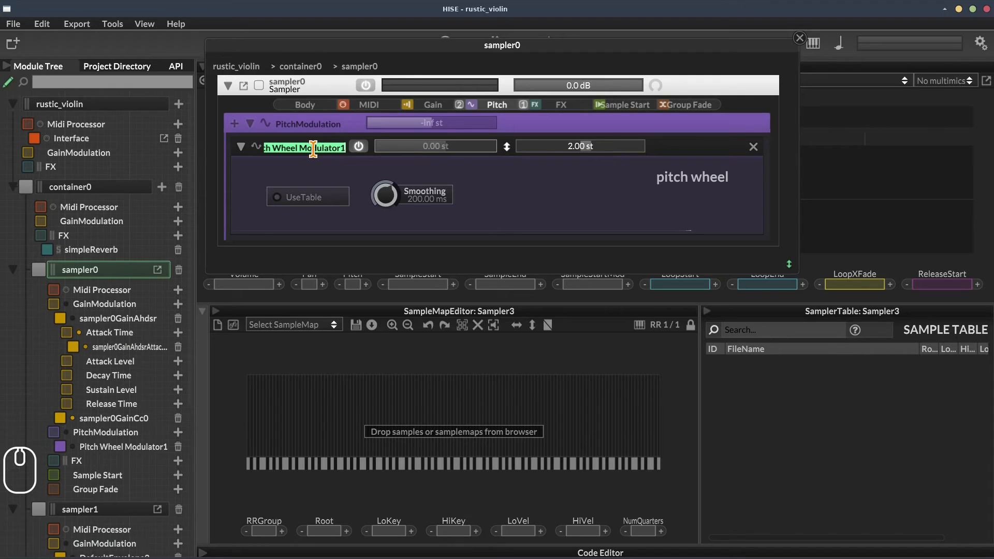
text(sampler0P)
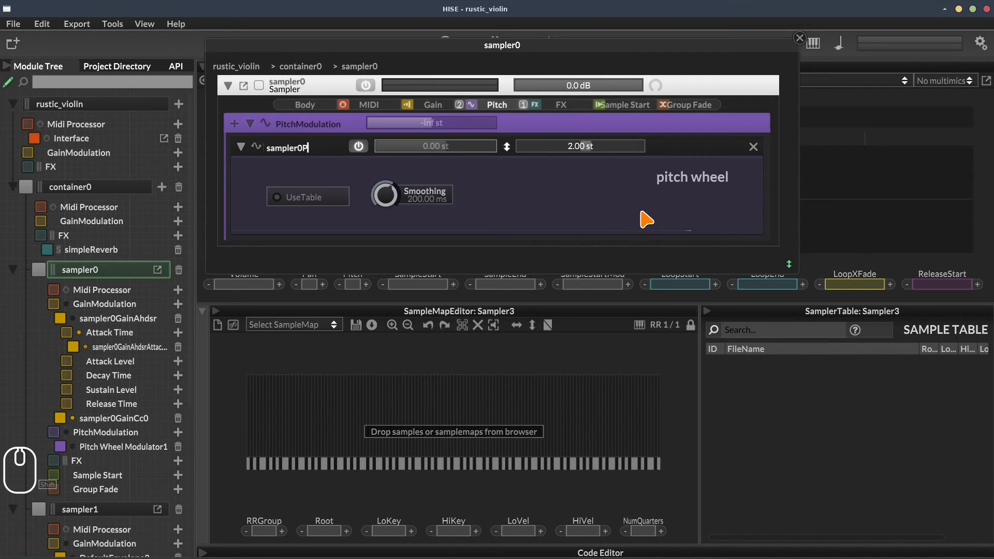
text(itchWheel)
key(Return)
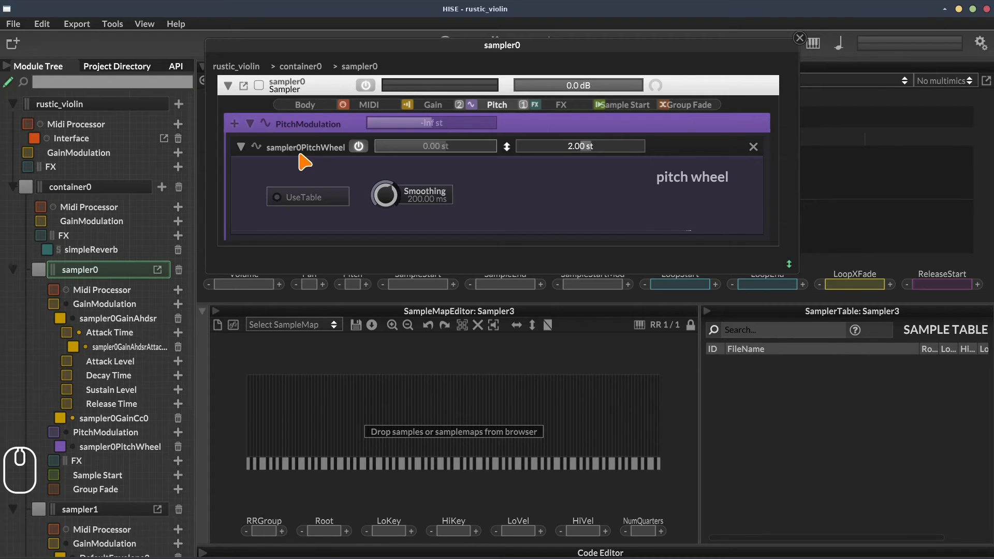
- Add a voice-start Random Modulator to sampler0's PitchModulation chain and name it sampler0PitchRandom
click(235, 124)
mouse_move(293, 153)
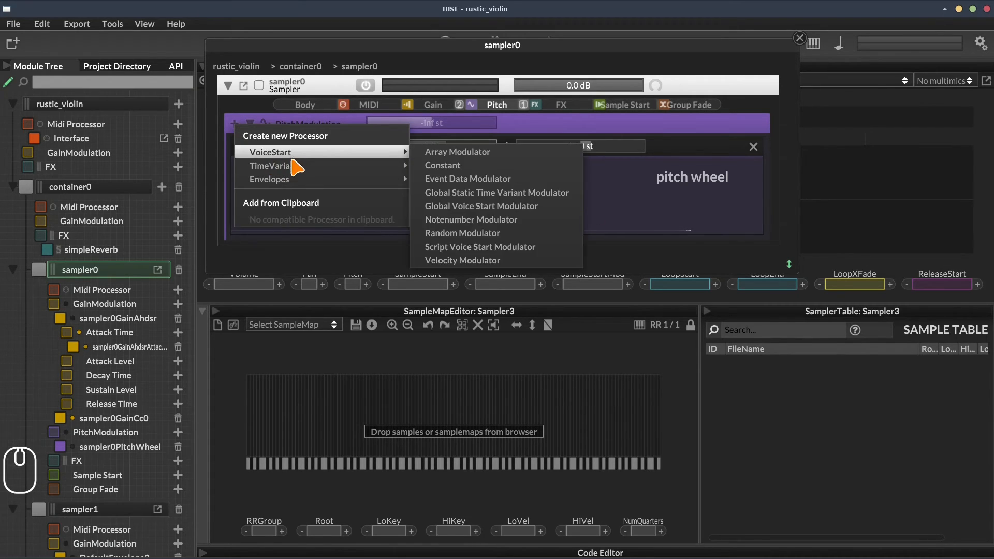
click(463, 233)
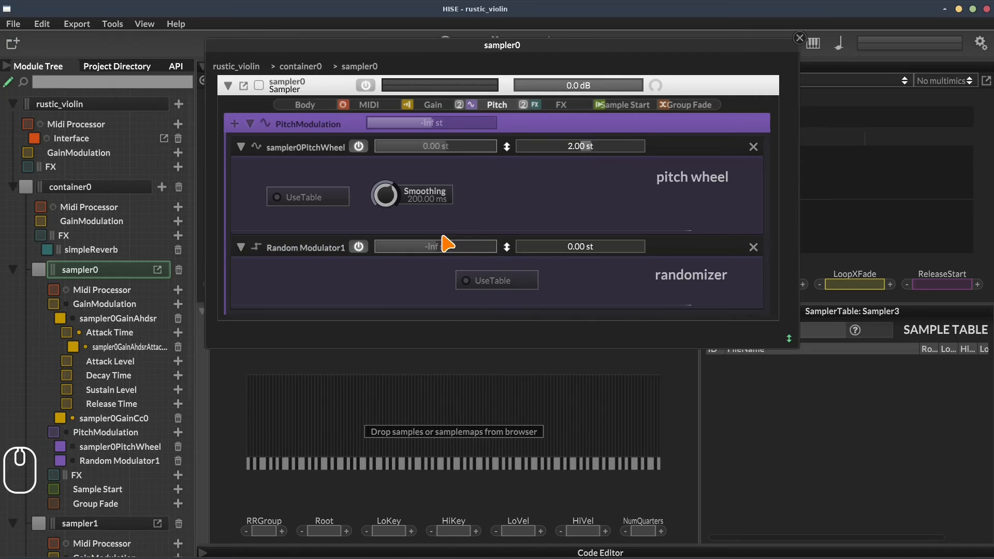
double_click(341, 251)
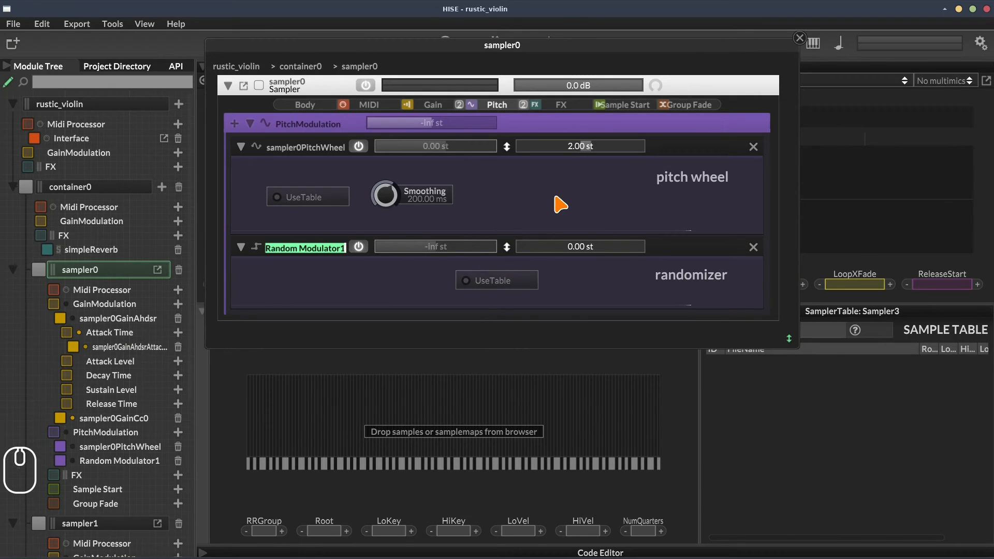
text(sampler0Pitch)
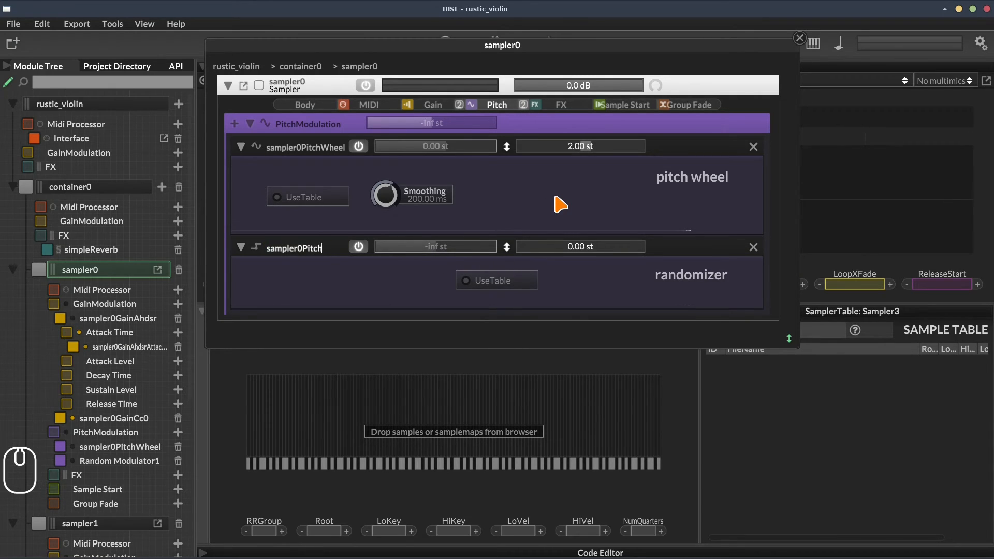
text(Random)
key(Return)
- Set the intensity of sampler0PitchRandom to 0.05 st and close sampler0's editor
click(574, 250)
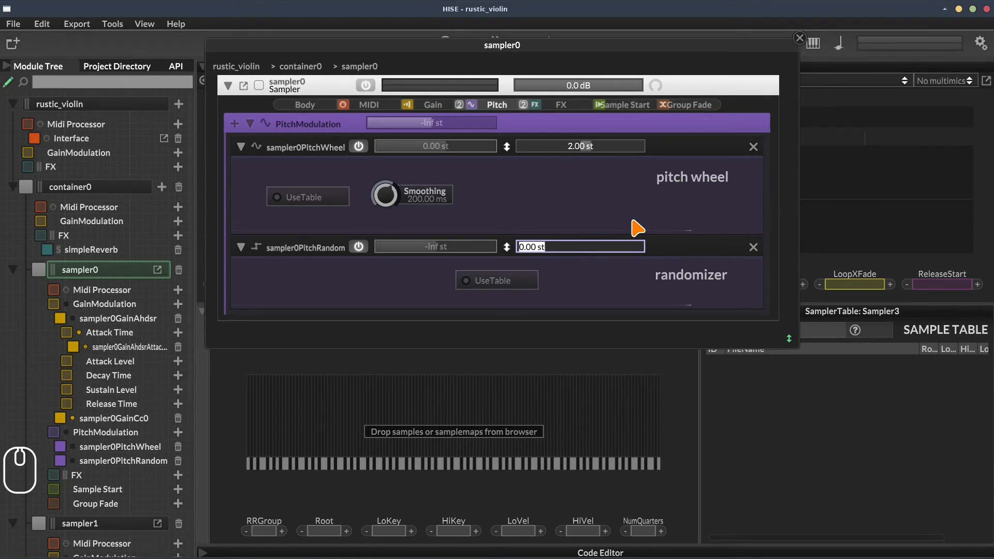
text(0.05)
key(Return)
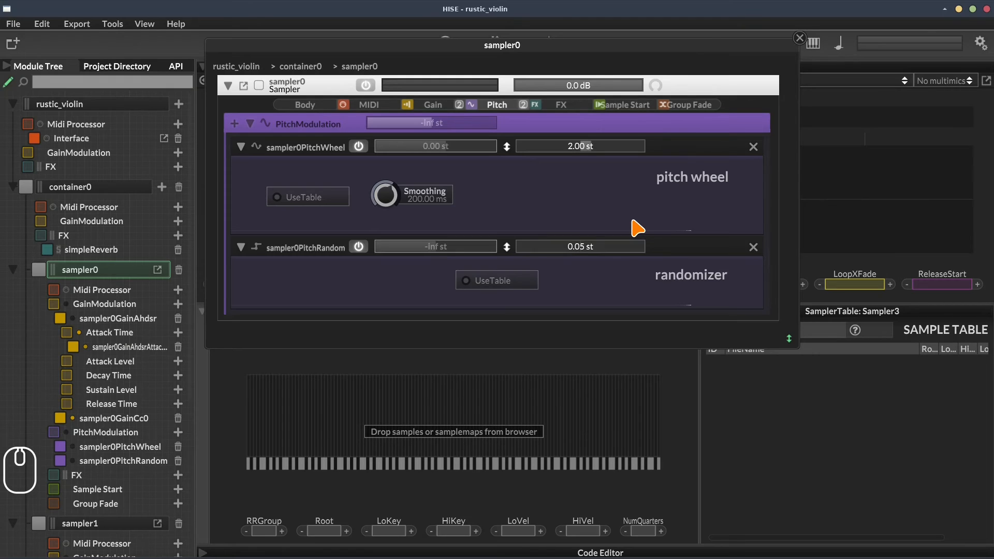
click(799, 38)
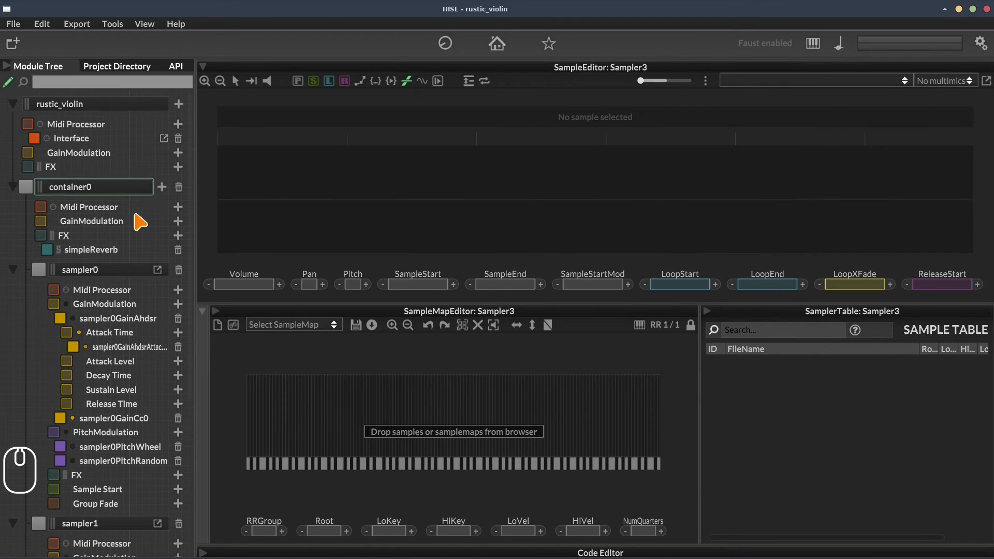
- Collapse sampler0 and container0 in the module tree and save the project as XML, overwriting the existing rustic_violin file
click(13, 269)
click(13, 186)
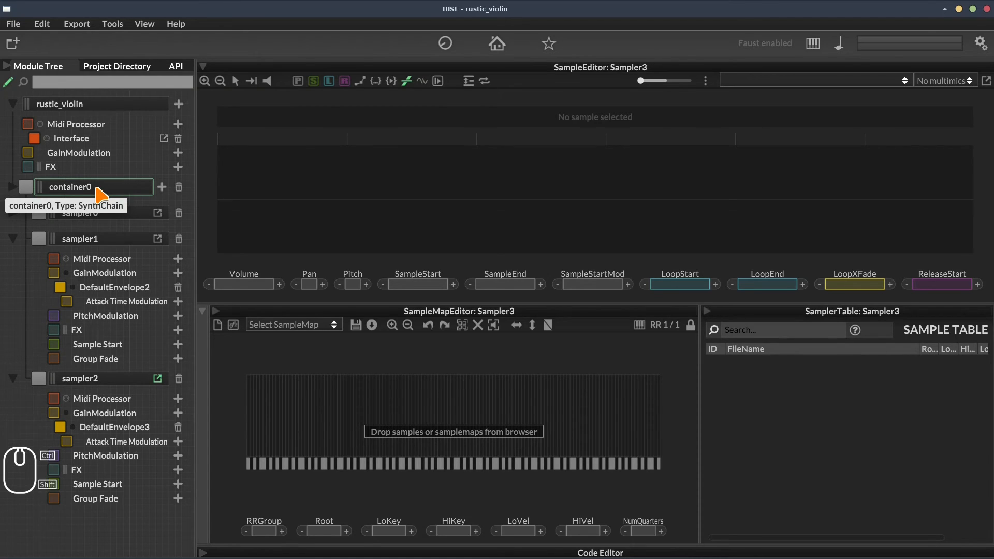
key(ctrl+shift+s)
click(466, 336)
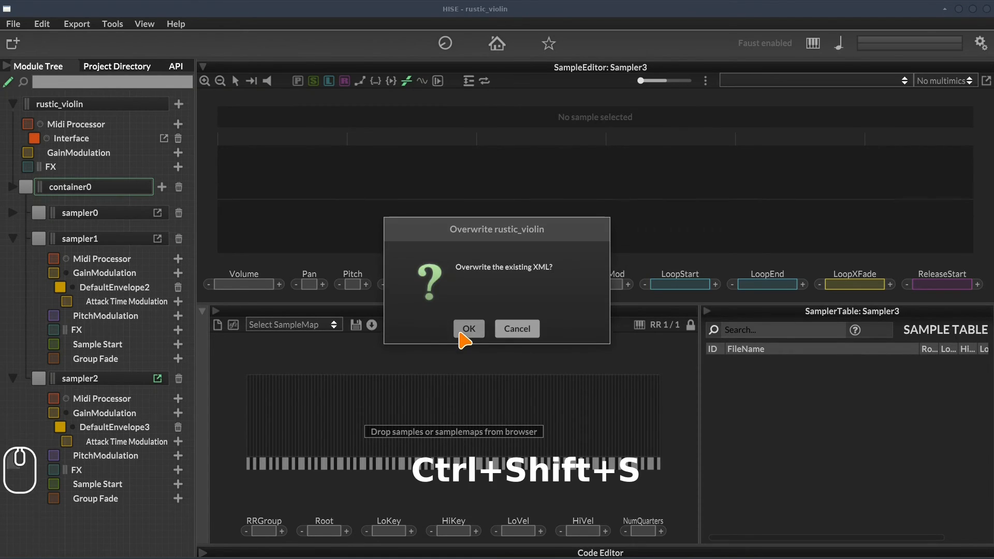
click(466, 334)
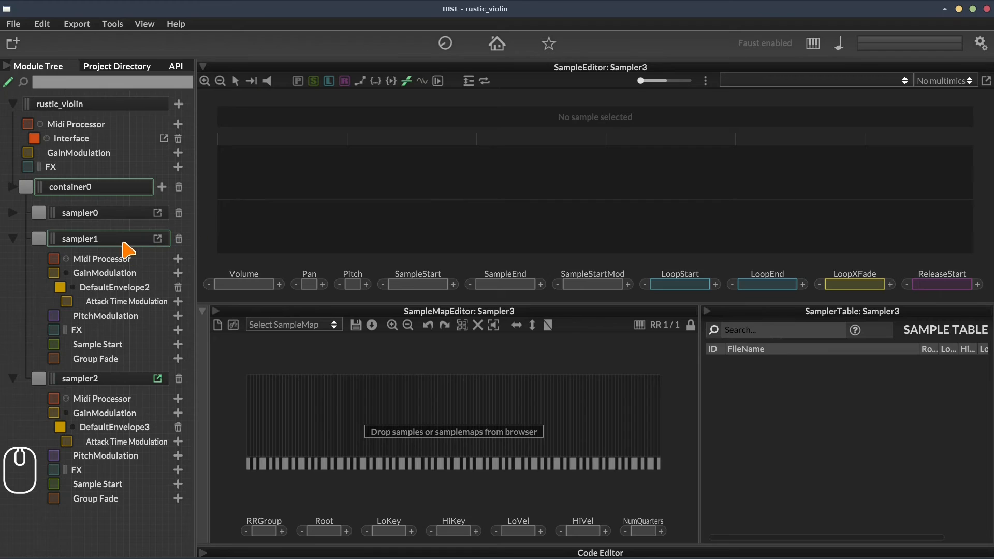
- Rename sampler1's default gain envelope as sampler1GainSimpleEnvelope and set its attack time to 26 ms and release time to 14 ms
click(158, 239)
click(308, 106)
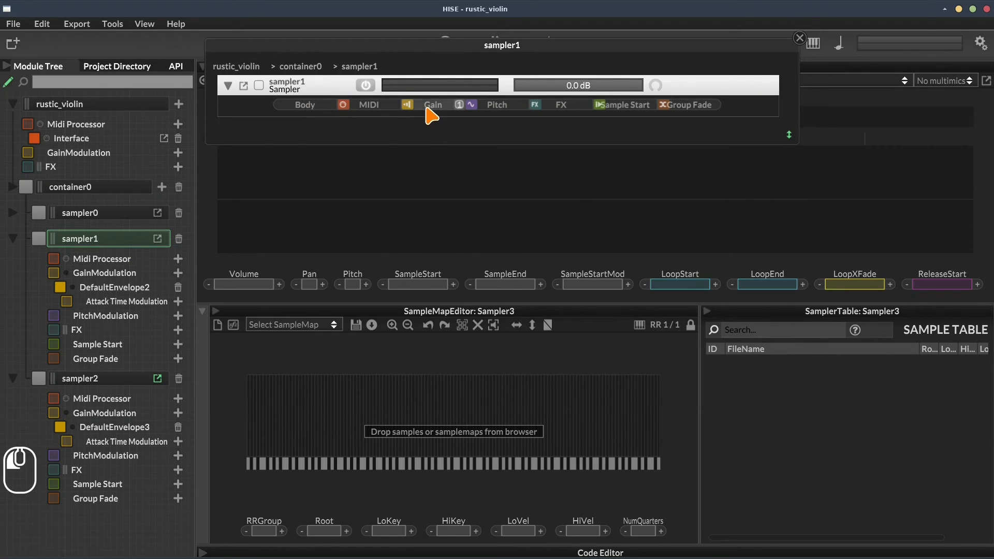
click(433, 105)
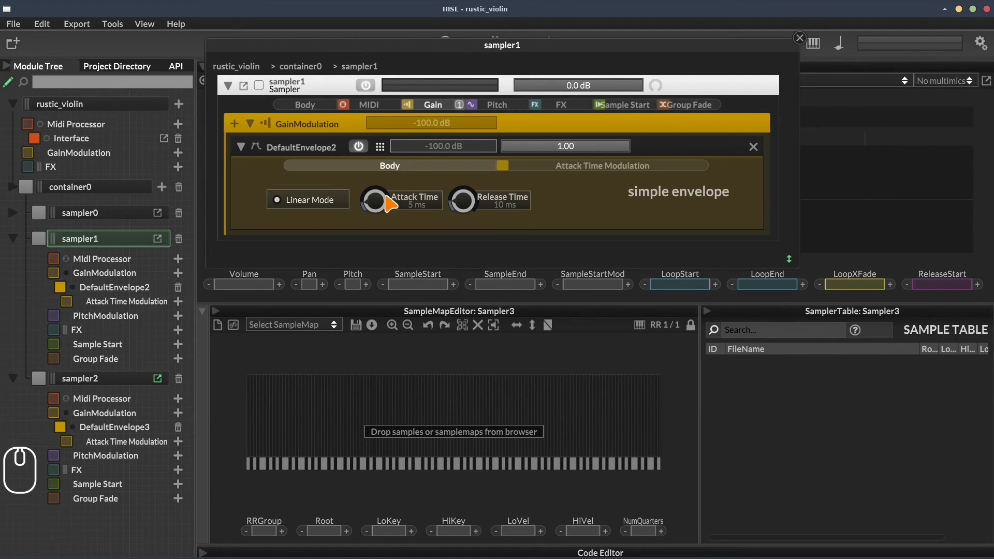
double_click(310, 148)
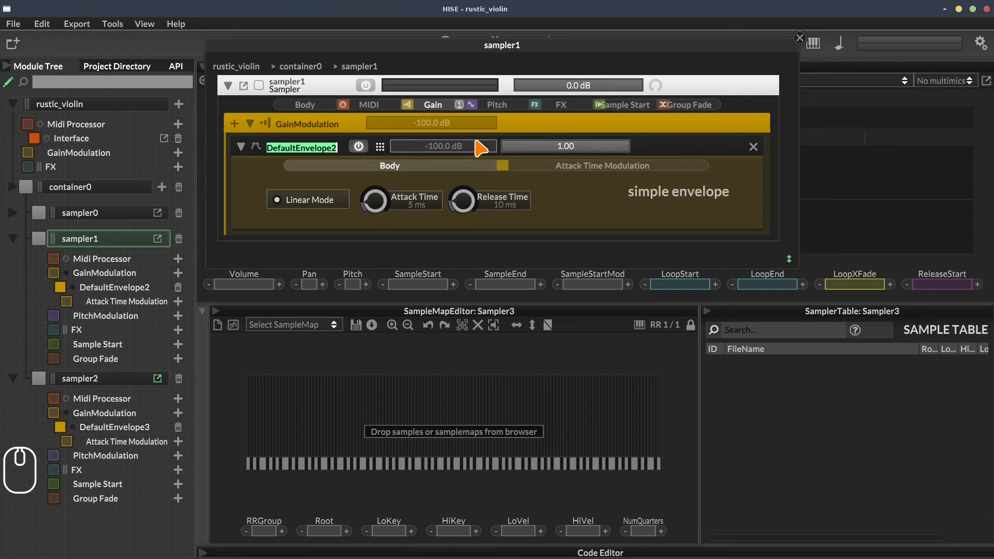
text(sampler1G)
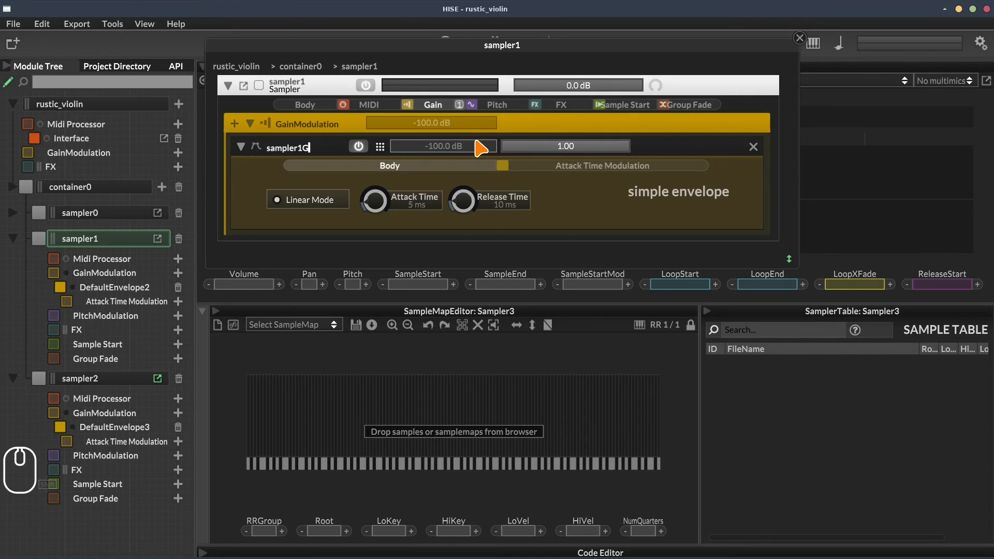
text(ainSimpleEnvelope)
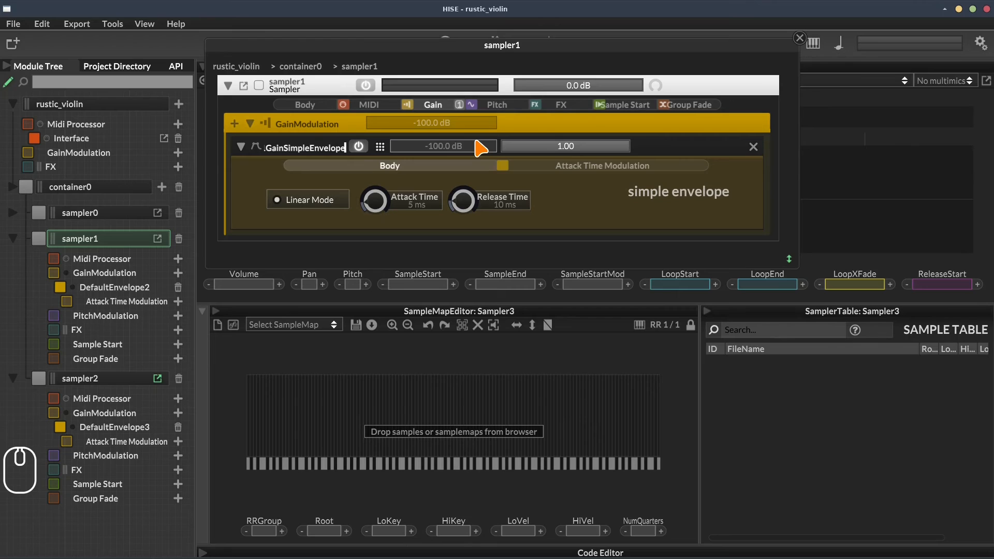
key(Return)
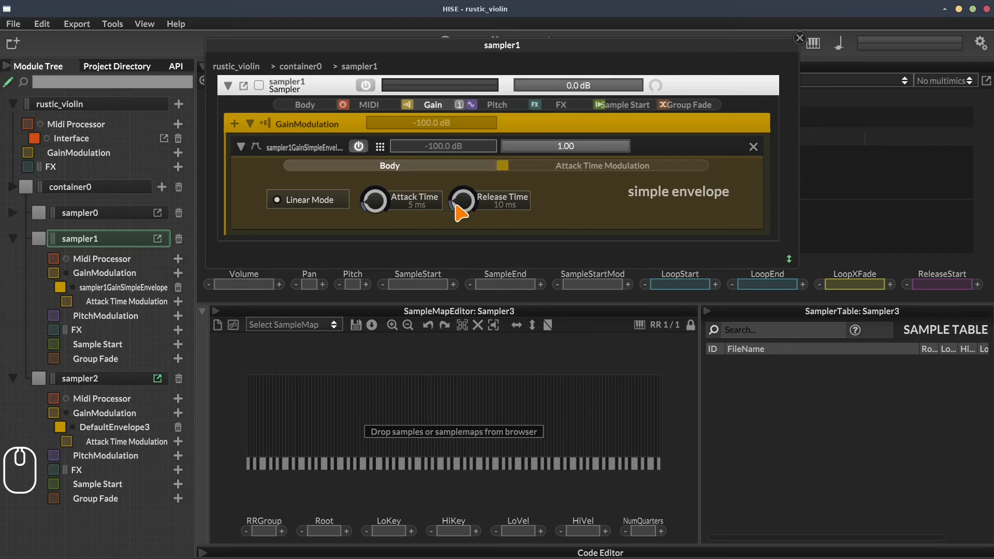
drag(377, 205, 520, 207)
- Add a voice-start Velocity Modulator named sampler1GainVelocity to sampler1's GainModulation chain, with an intensity of 0.75
click(235, 124)
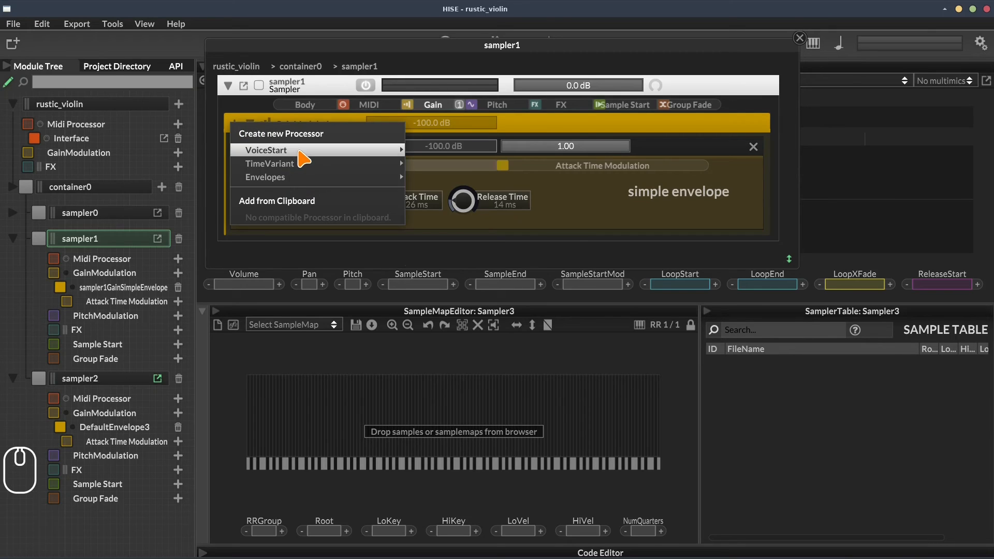
mouse_move(299, 151)
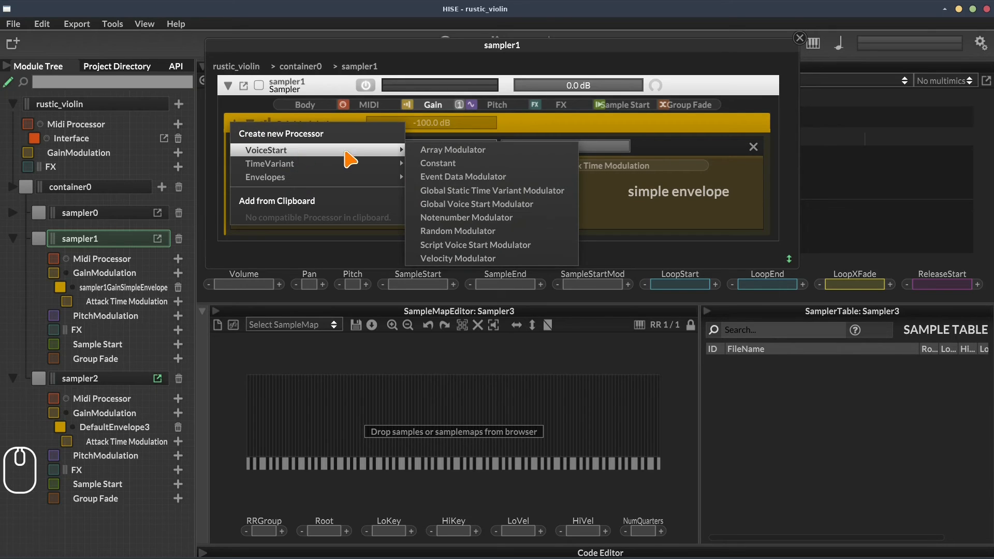
click(459, 258)
double_click(328, 243)
text(sampler1)
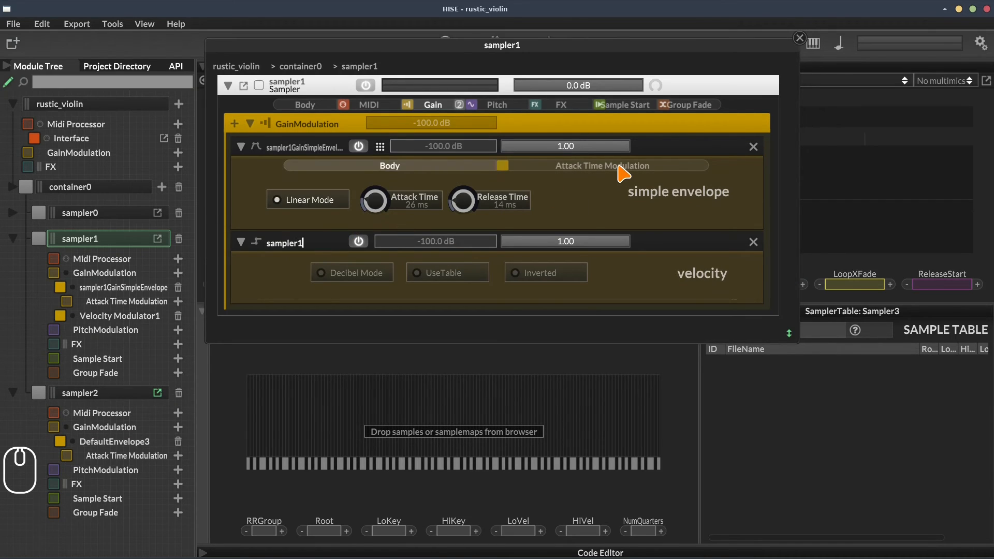
text(GainVelocity)
key(Return)
drag(610, 245, 601, 249)
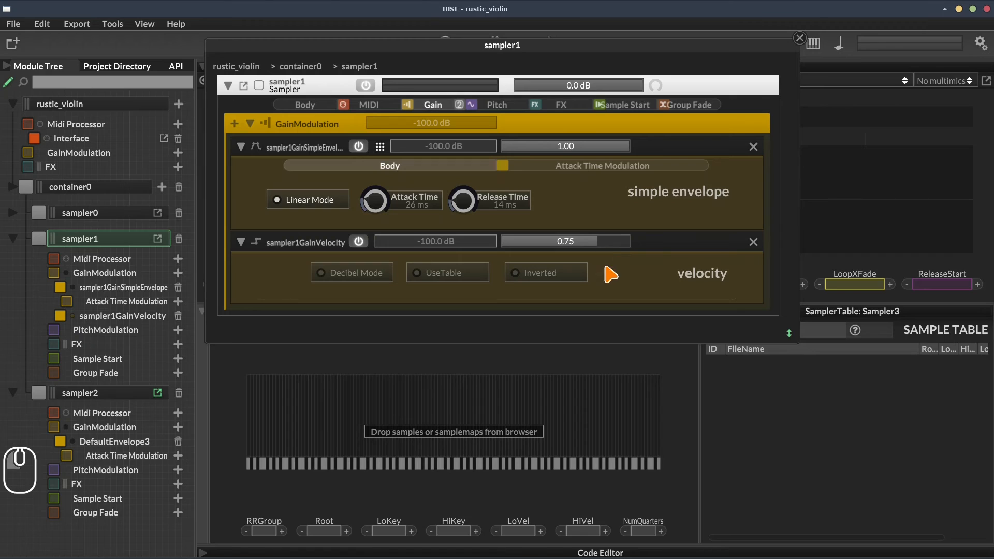
- Add a voice-start Random Modulator named sampler1GainRandom to sampler1's GainModulation chain, with an intensity of 0.15
click(234, 124)
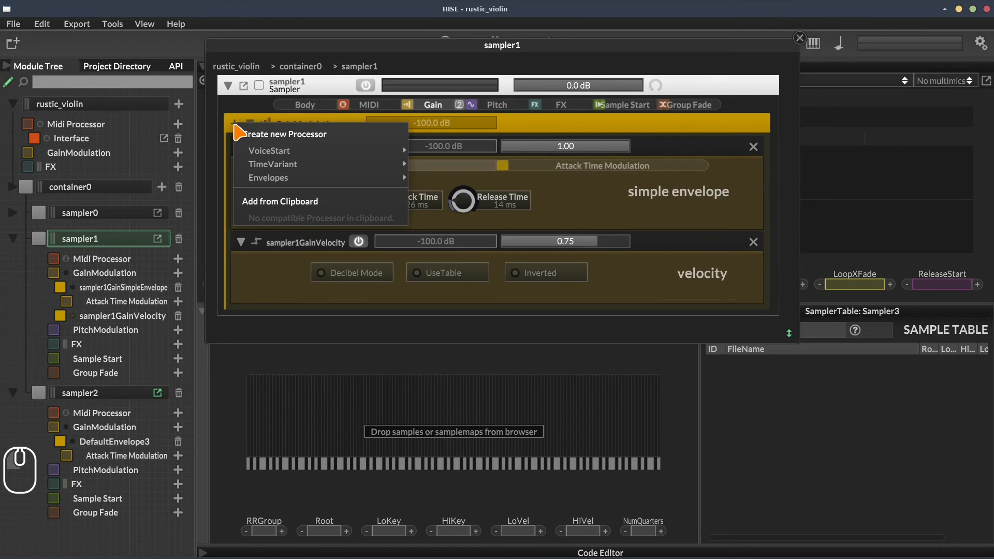
mouse_move(314, 153)
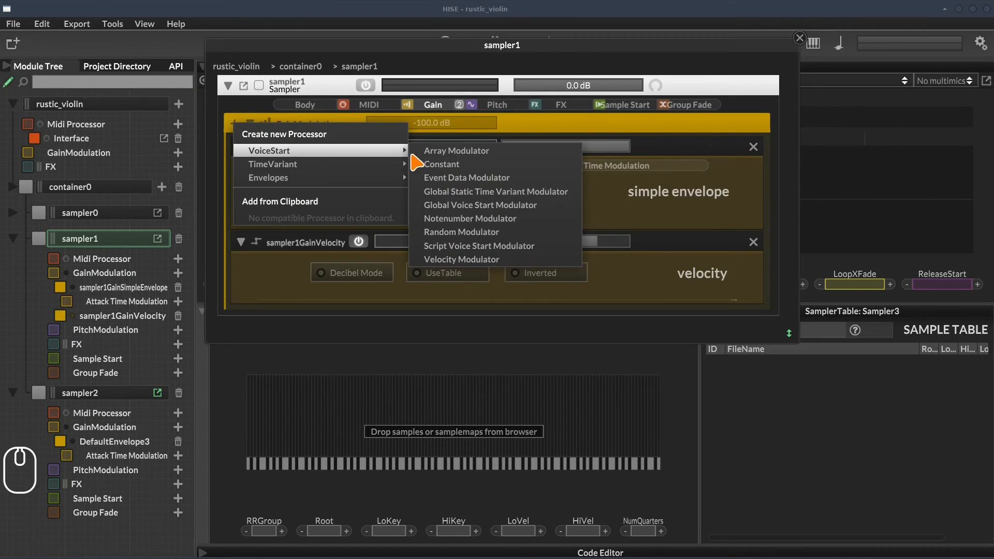
click(457, 232)
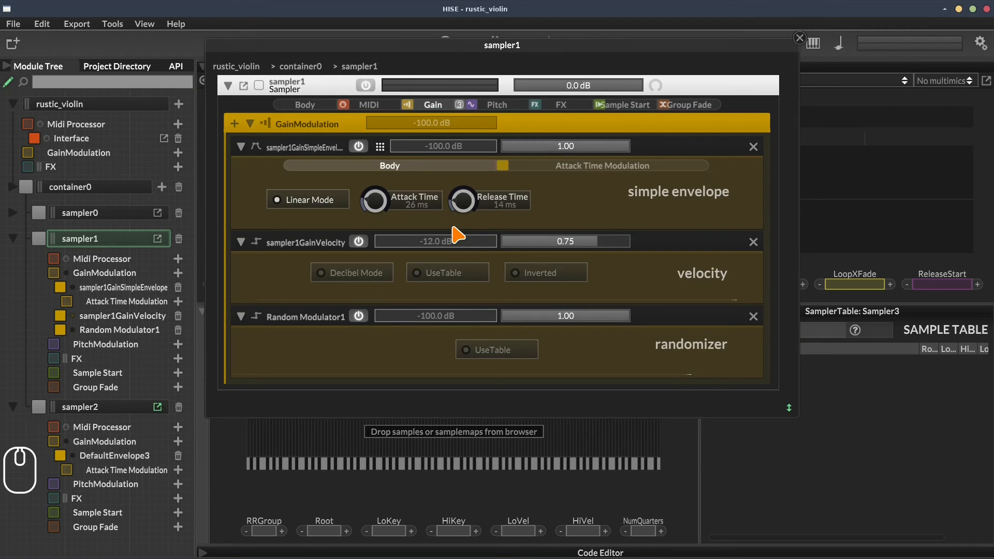
double_click(330, 318)
text(sampler1GainRandom)
key(Return)
drag(565, 325, 528, 326)
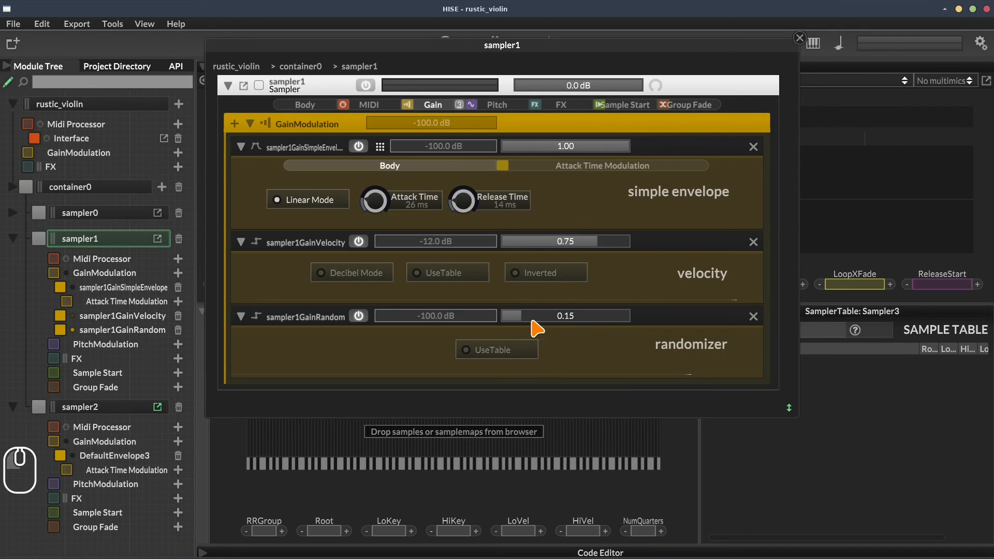
- Add a time-variant Pitch Wheel Modulator named sampler1PitchWheel to sampler1's PitchModulation chain, with an intensity of 2.00 st
click(449, 109)
click(486, 105)
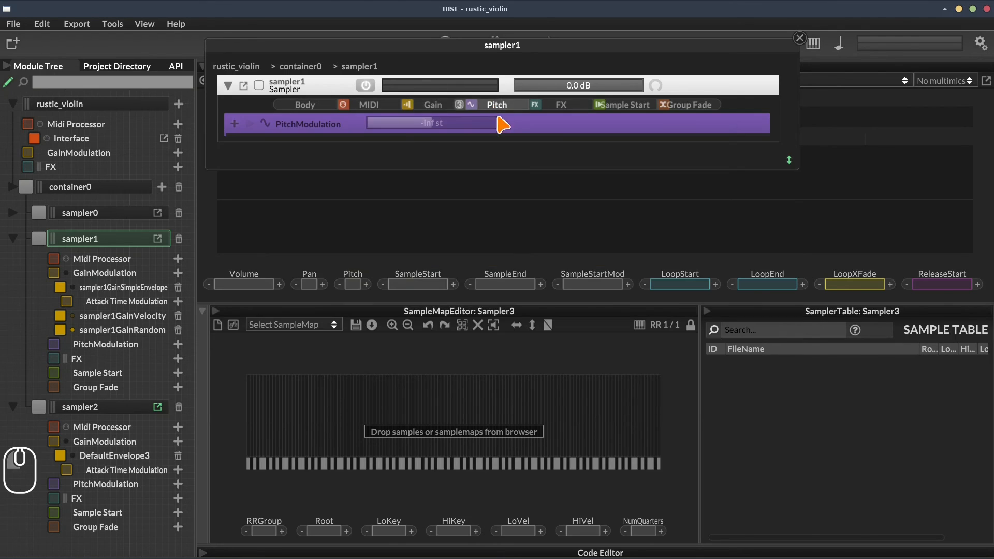
click(234, 124)
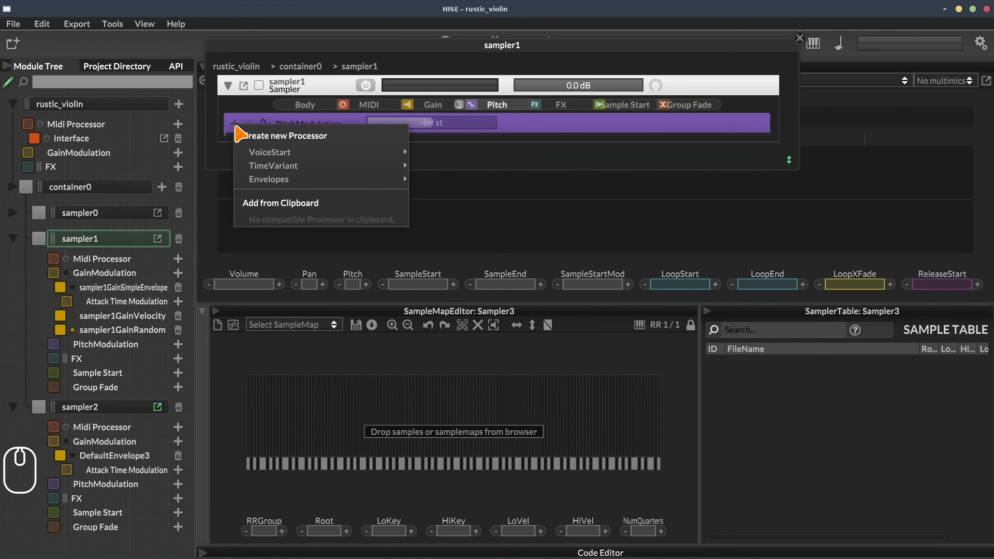
mouse_move(295, 167)
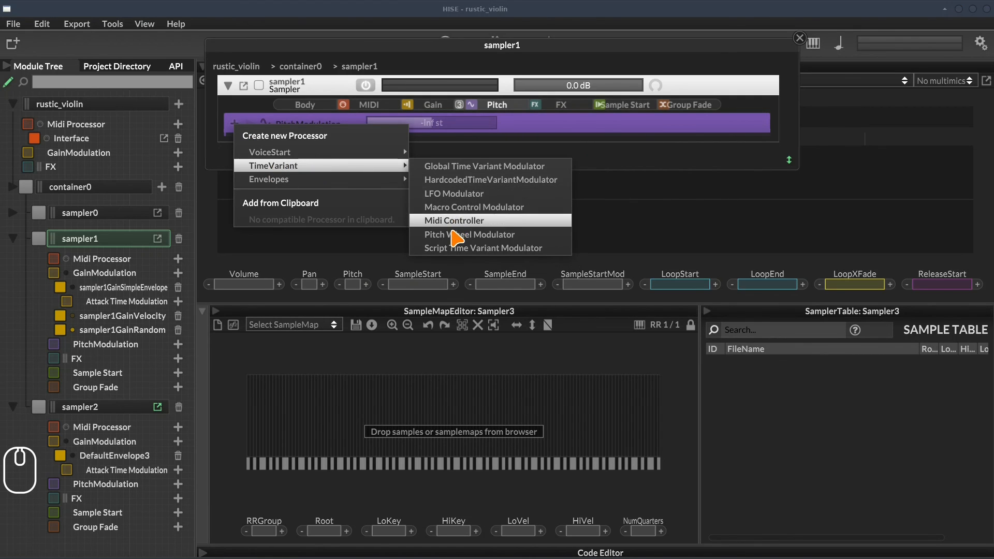
click(456, 235)
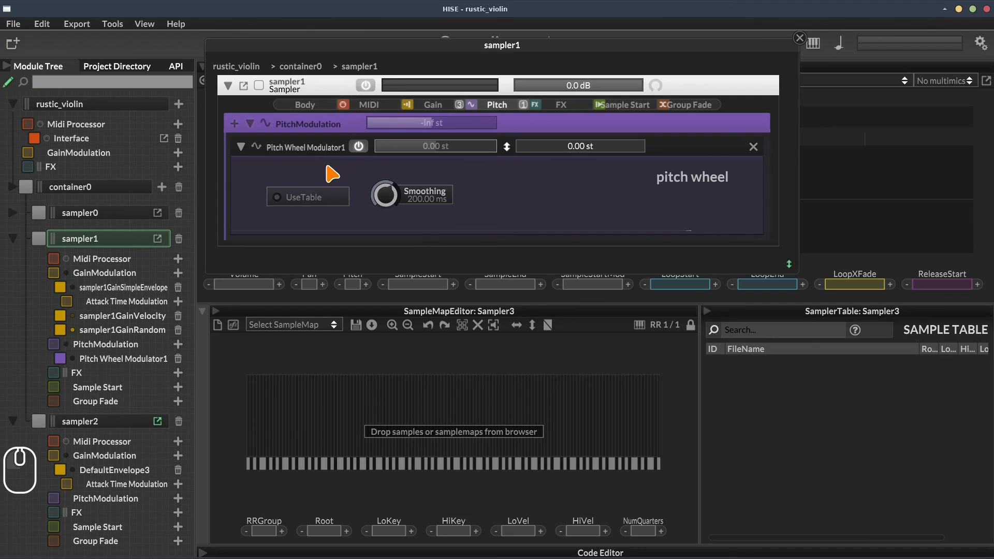
double_click(288, 148)
text(sampler1PitchWheel)
key(Return)
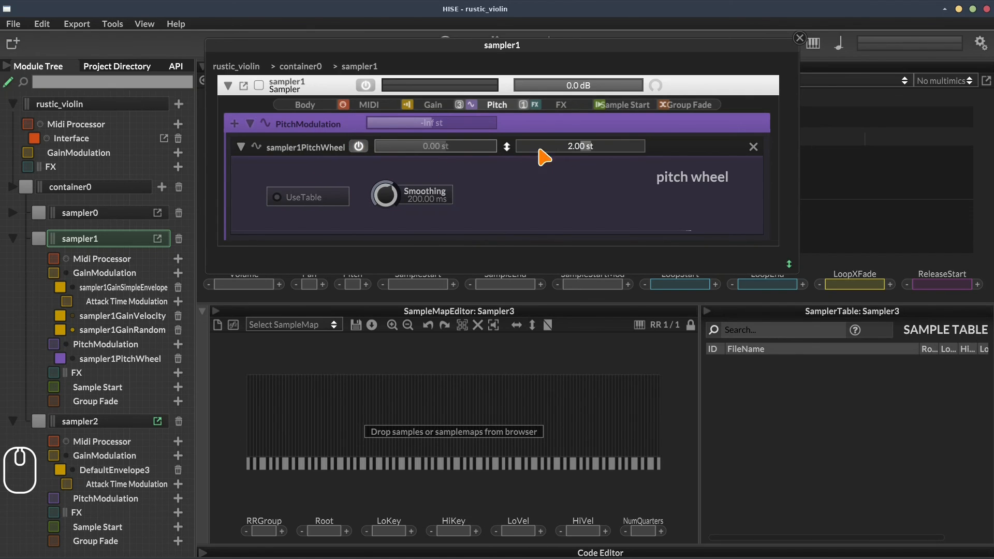
- Add a voice-start Random Modulator to sampler1's PitchModulation chain and name it sampler1PitchRandom
click(234, 124)
mouse_move(311, 151)
click(461, 232)
double_click(305, 248)
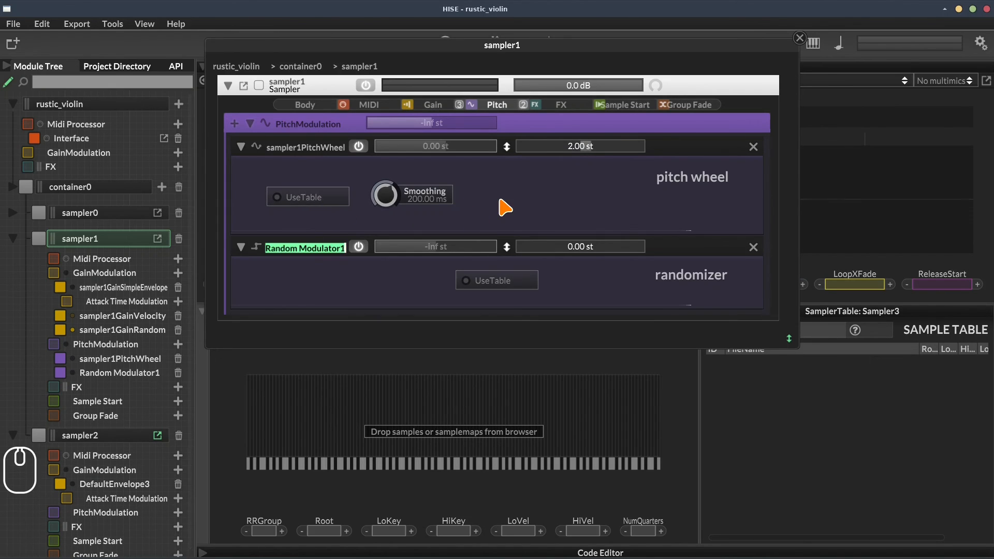
text(sampler1PitchRandom)
key(Return)
- Set the intensity of sampler1PitchRandom to 0.05 st and close sampler1's editor
double_click(580, 248)
text(0.05)
key(Return)
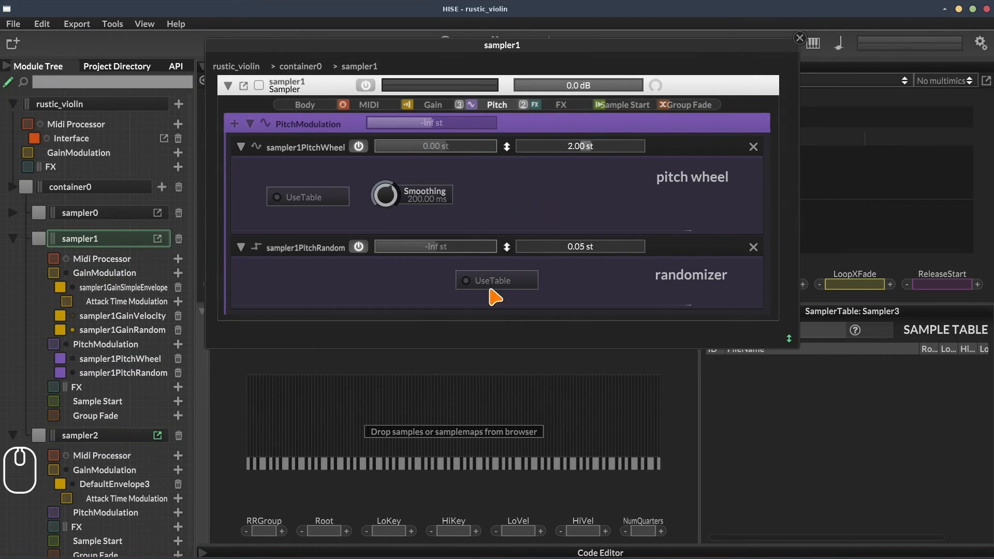
click(800, 38)
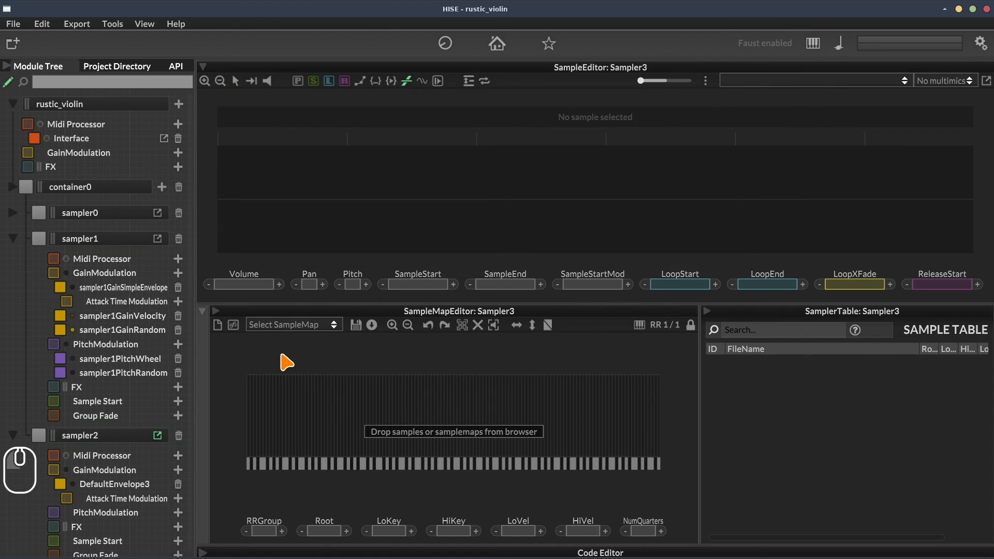
- Delete sampler2 from container0 and copy sampler1 to the clipboard
click(179, 436)
click(470, 336)
click(115, 240)
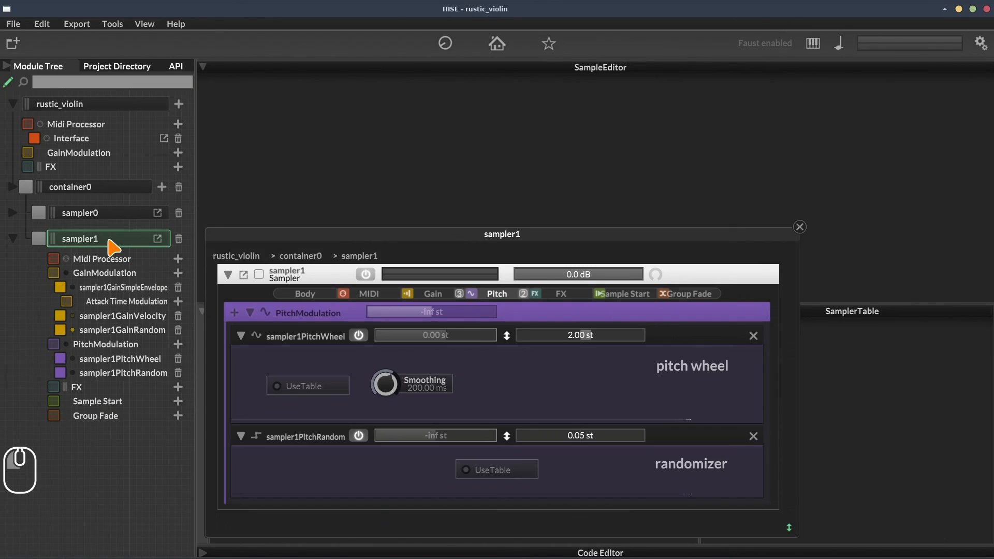
right_click(700, 276)
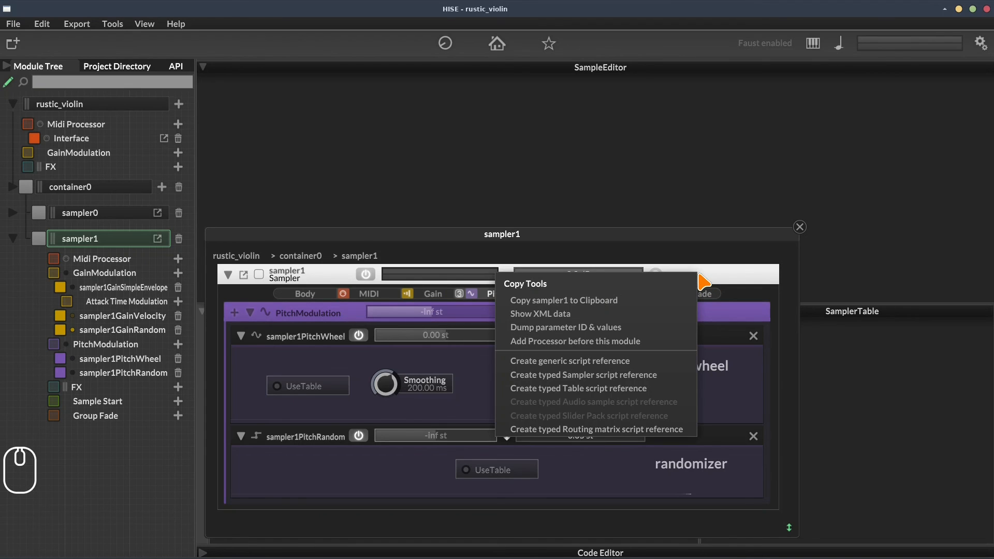
click(591, 304)
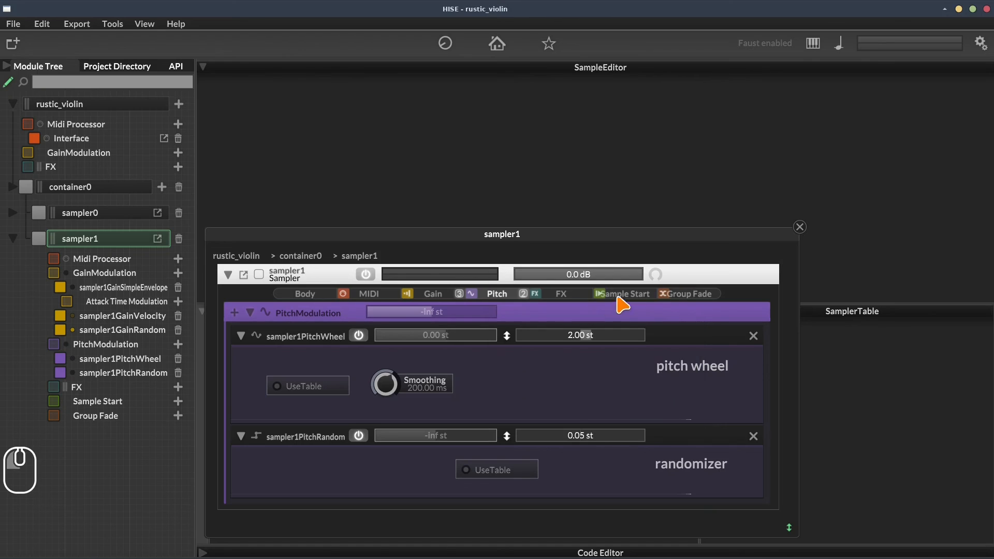
click(800, 227)
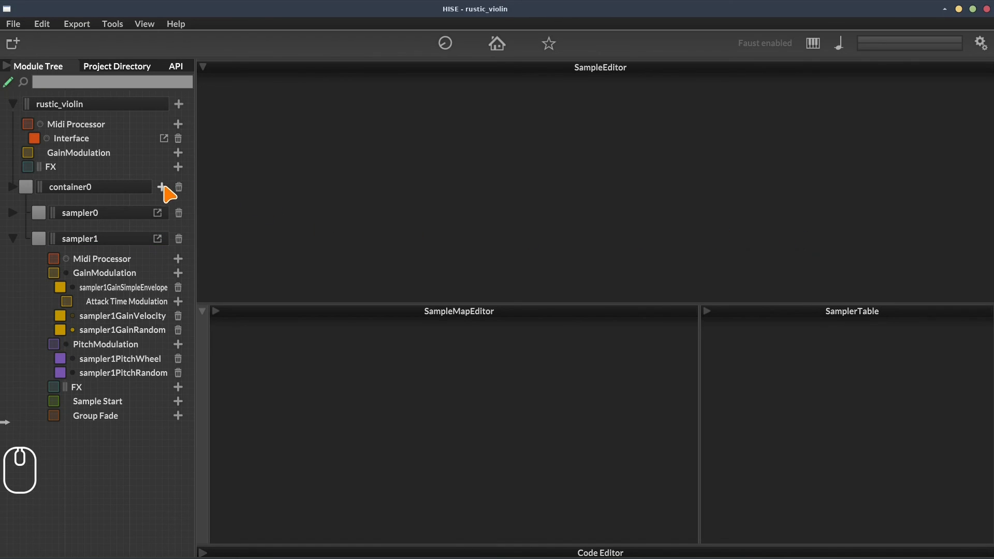
- Add the copied sampler1 from the clipboard to container0 and collapse the original sampler1 in the module tree
click(161, 187)
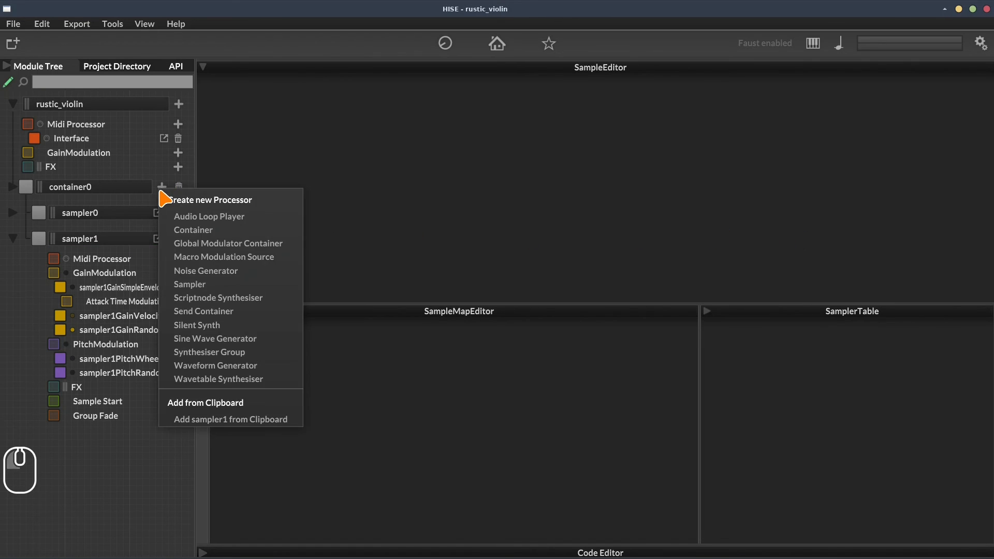
click(207, 419)
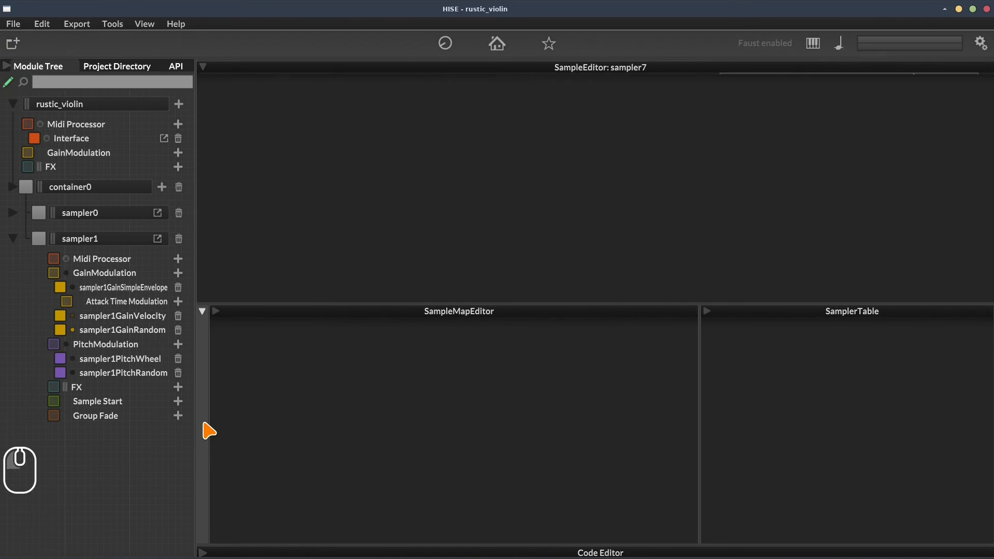
click(13, 239)
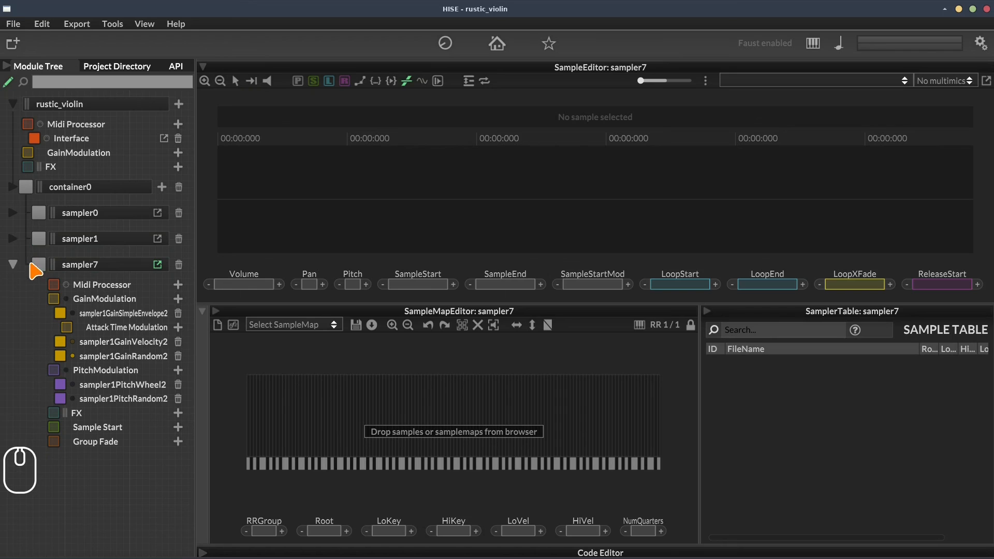
- Rename the pasted sampler in container0 as sampler2
double_click(95, 266)
key(Escape)
click(97, 264)
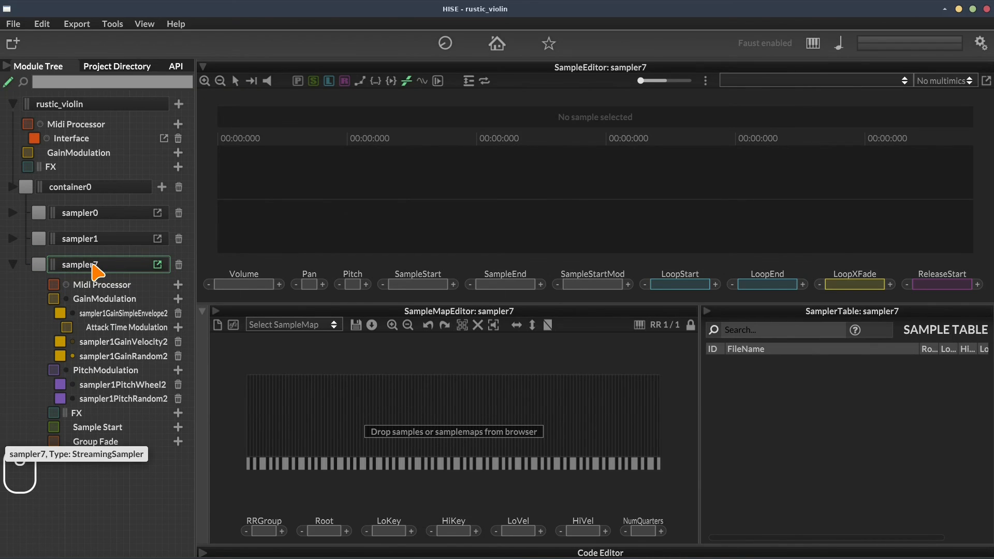
shift+click(92, 265)
text(sample)
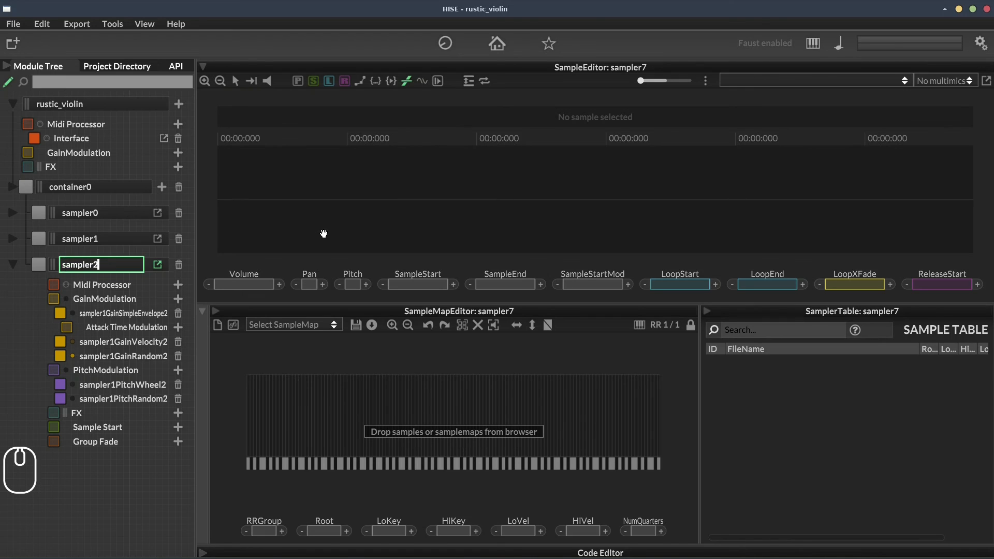
key(Return)
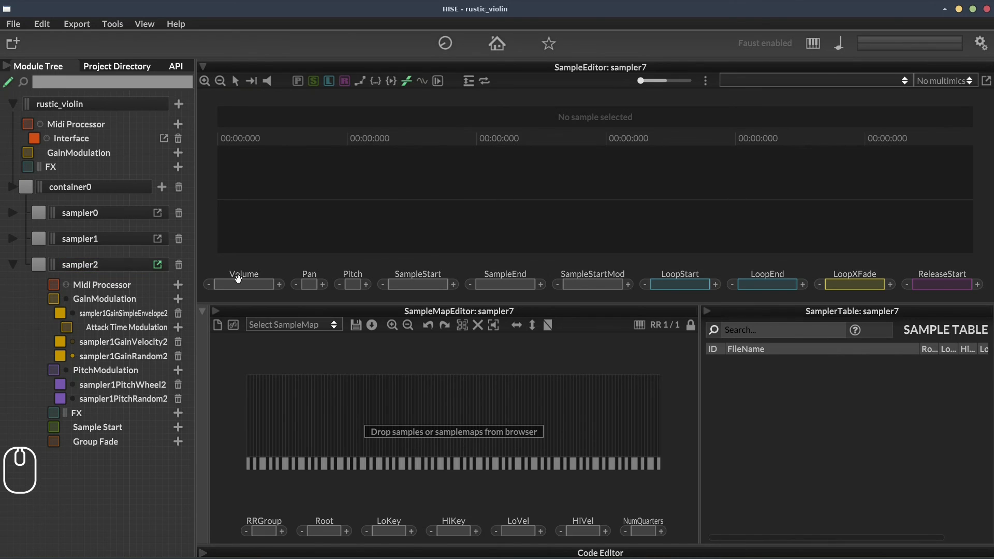
- Rename sampler2's gain envelope as sampler2GainSimpleEnvelope
shift+click(145, 314)
key(Right)
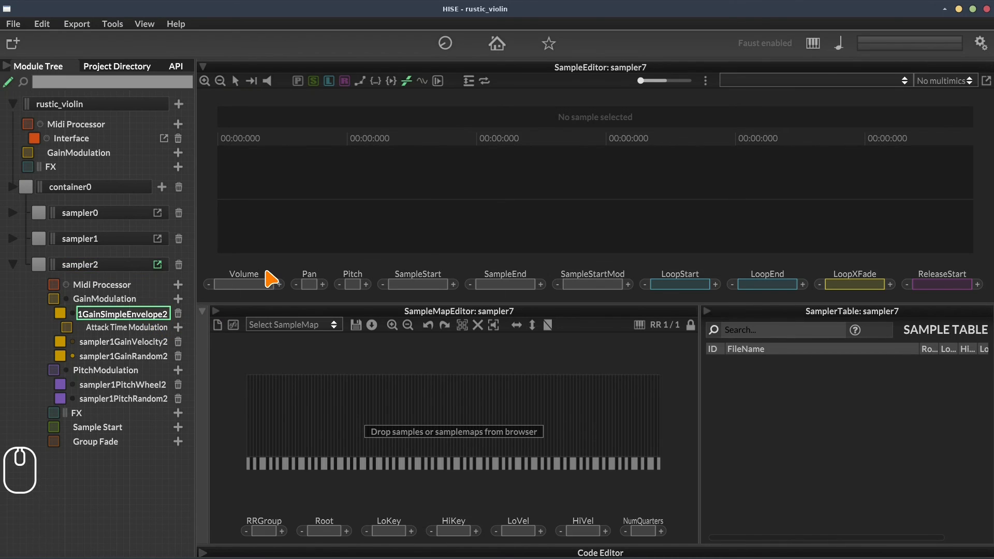
key(BackSpace)
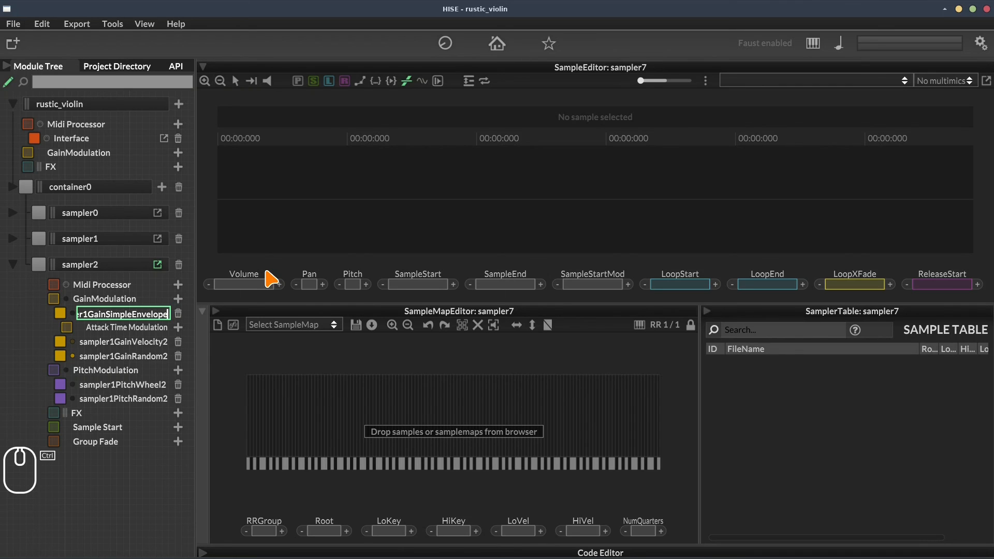
key(ctrl+Left)
key(ctrl+Left)
key(ctrl+Left)
key(Return)
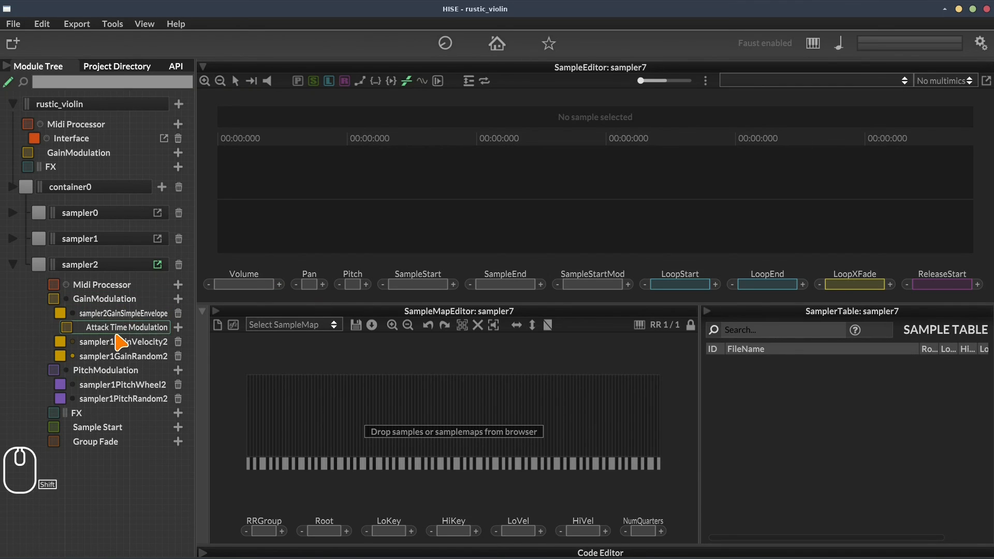
- Rename sampler2's gain velocity modulator as sampler2GainVelocity
shift+click(117, 341)
click(113, 341)
key(BackSpace)
text(2)
key(End)
key(BackSpace)
key(Return)
- Rename sampler2's gain random modulator as sampler2GainRandom
shift+click(113, 357)
click(112, 357)
key(BackSpace)
text(2)
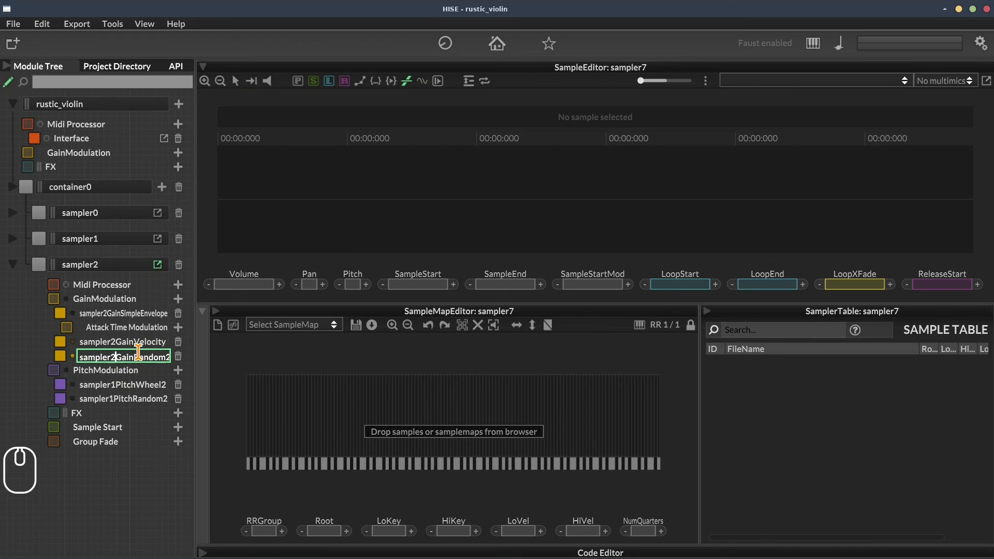
key(End)
key(BackSpace)
key(Return)
- Rename sampler2's pitch wheel modulator as sampler2PitchWheel
shift+click(115, 385)
click(114, 385)
key(BackSpace)
key(2)
key(End)
key(BackSpace)
key(Return)
- Rename sampler2's pitch random modulator as sampler2PitchRandom
shift+click(115, 398)
click(114, 399)
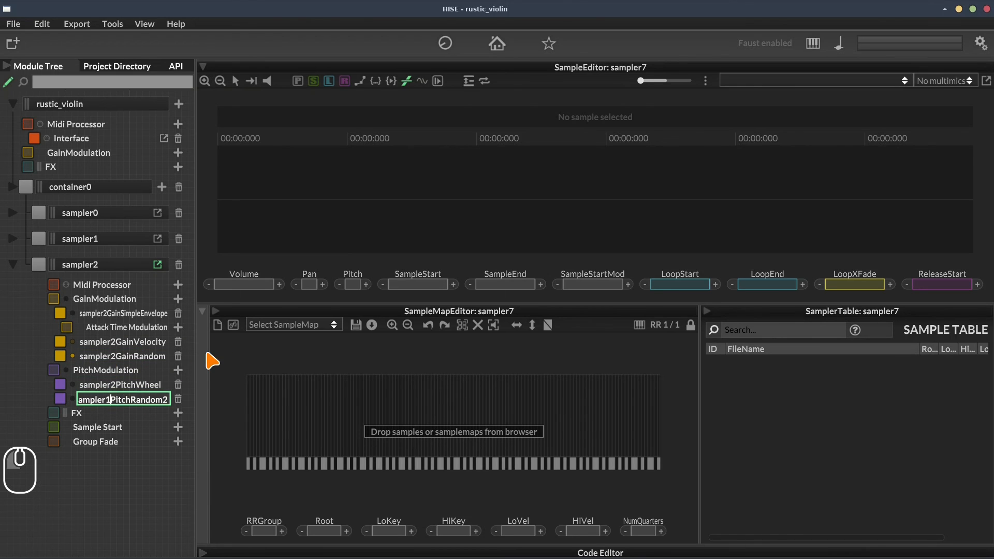
key(BackSpace)
text(2)
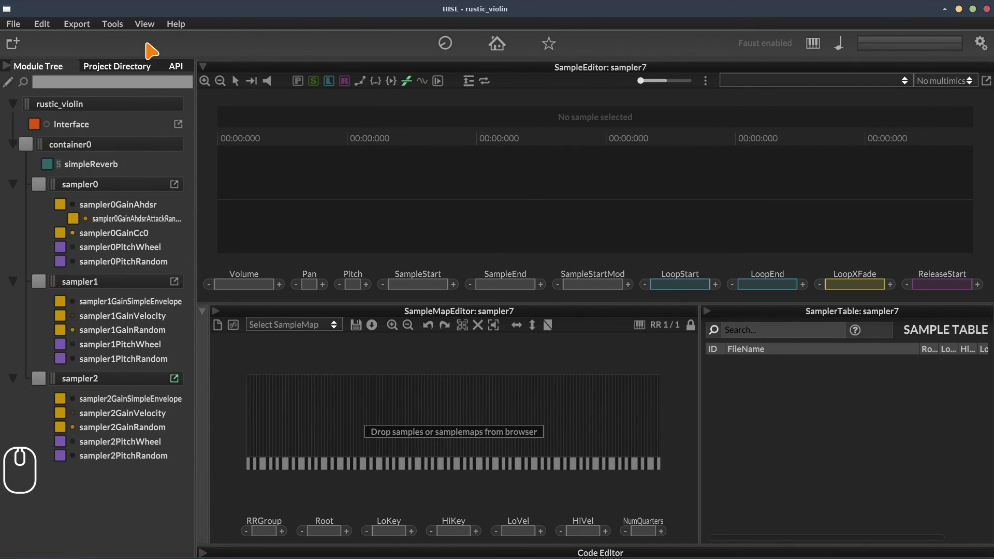